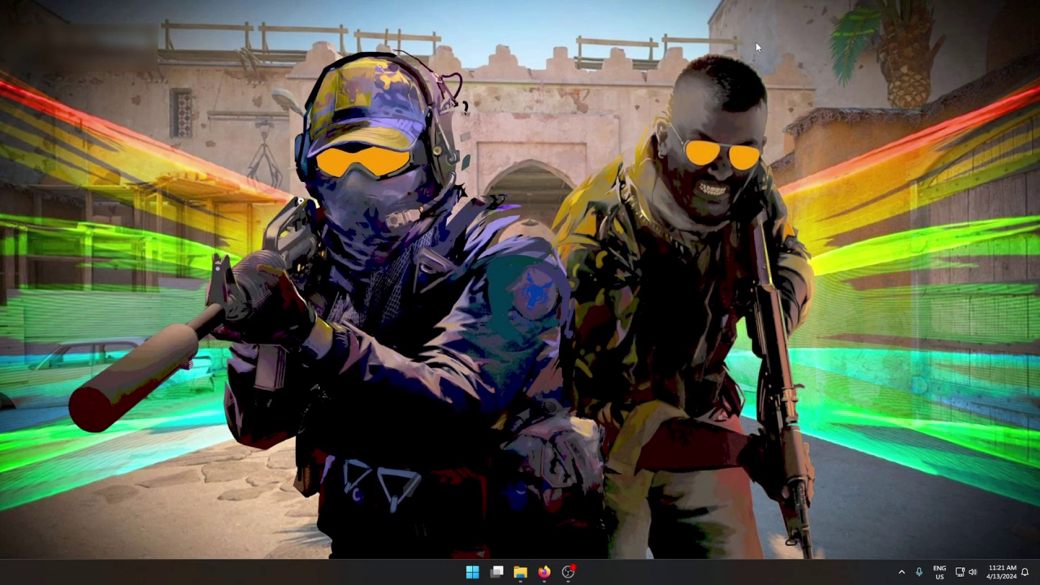
Open the Windows Update settings, review the update toggles in its advanced options, and close Settings
key("super")
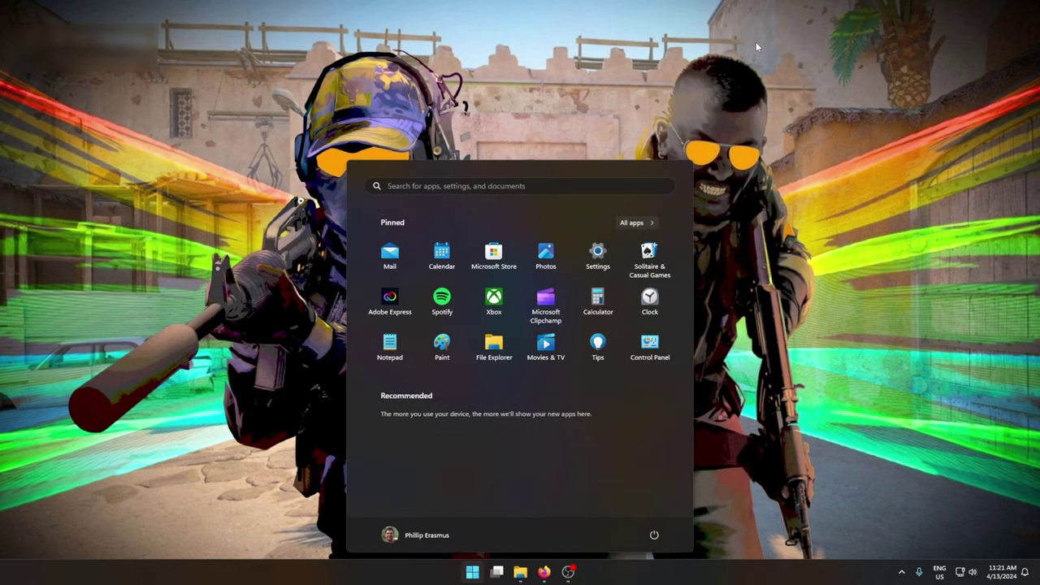
type("update")
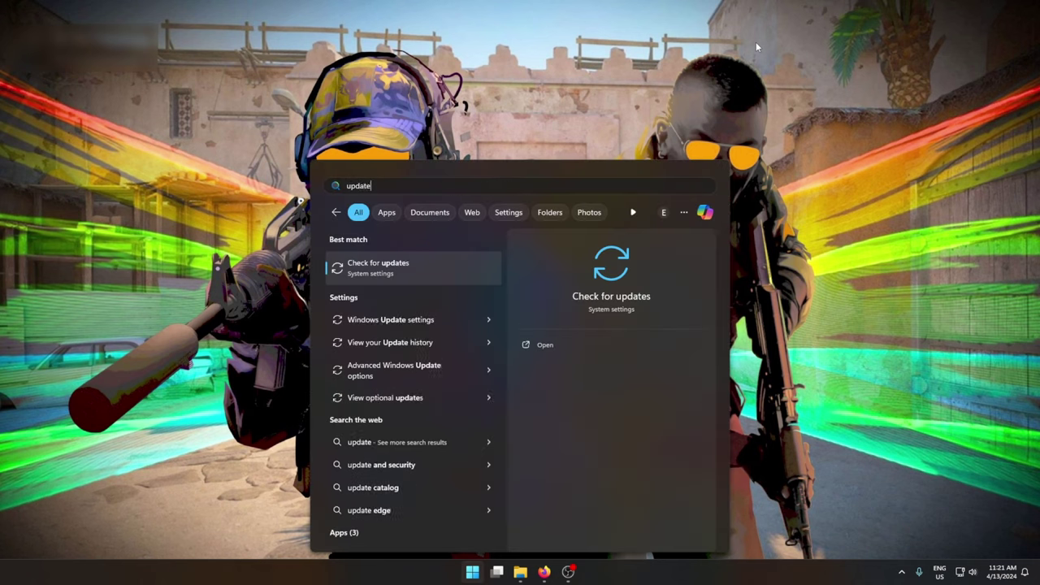
left_click(441, 274)
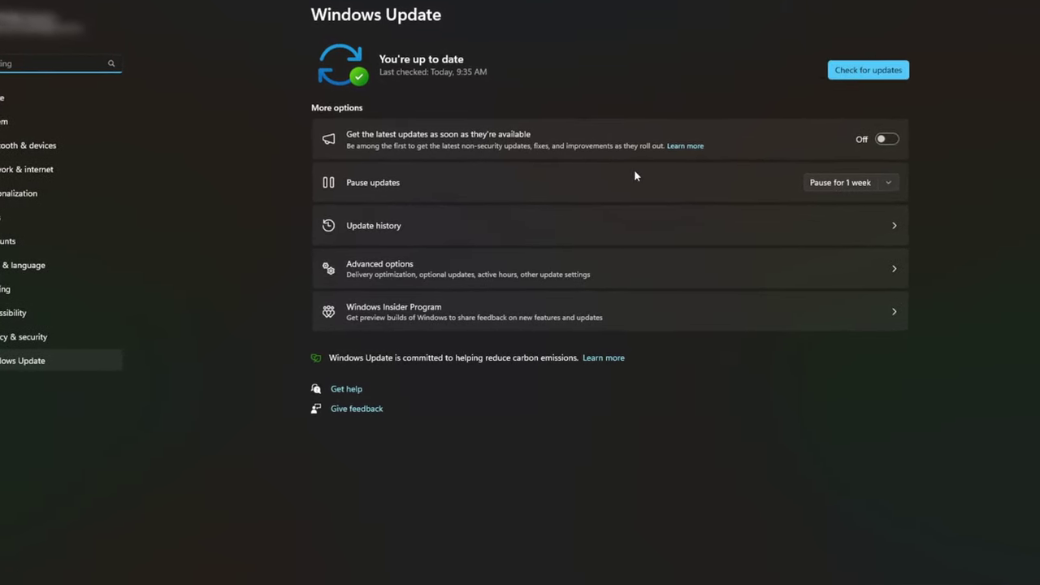
left_click(654, 272)
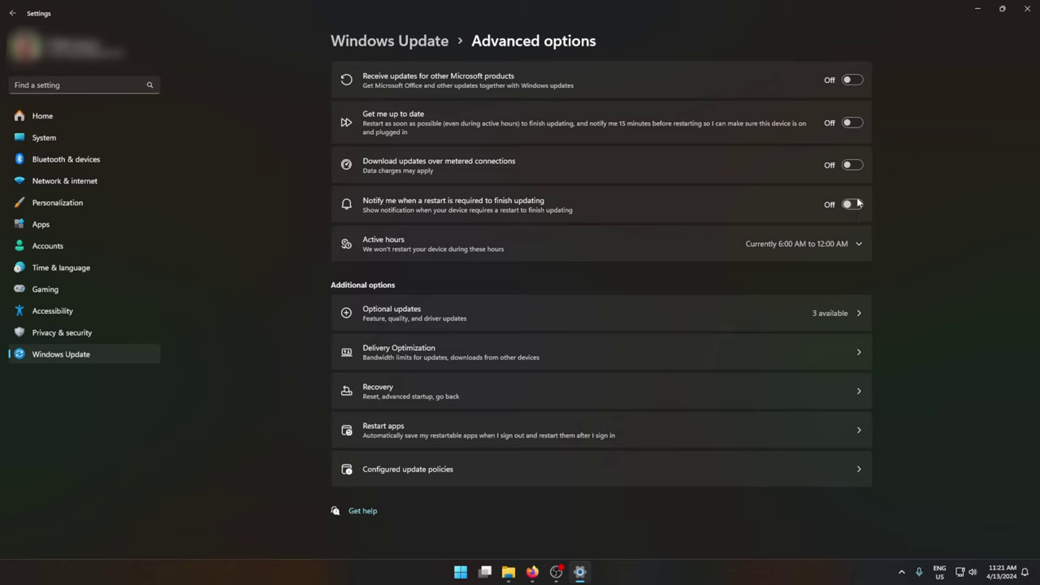
left_click(1026, 8)
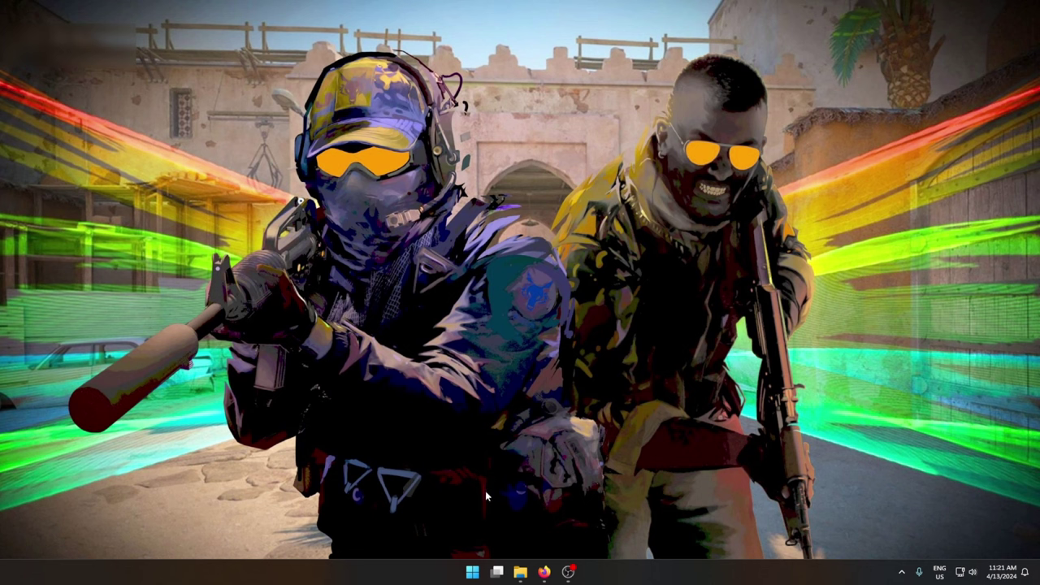
Open the Gaming section of Windows Settings and check the option allowing a controller to open Game Bar
left_click(472, 573)
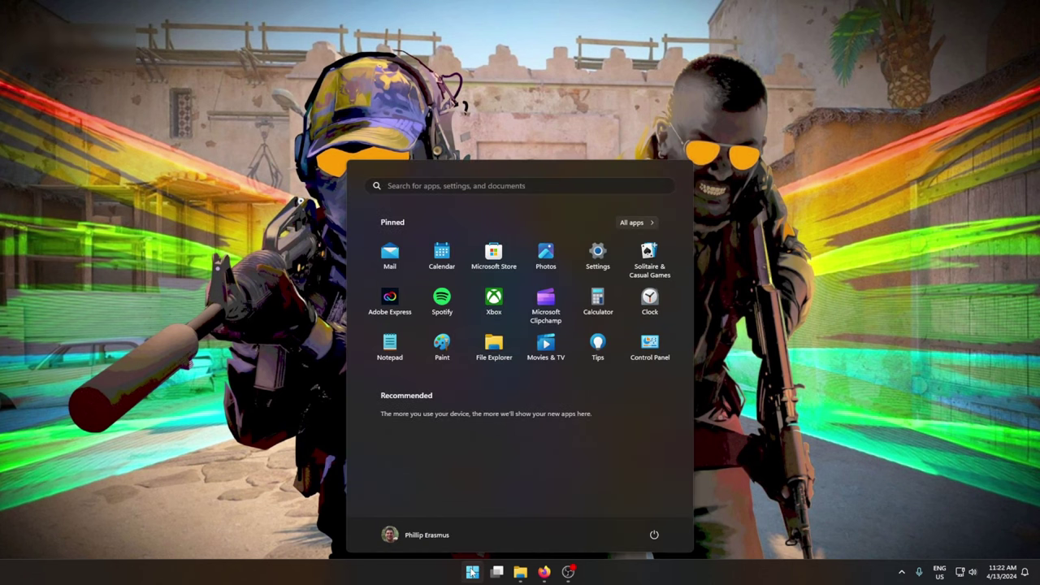
type("settings")
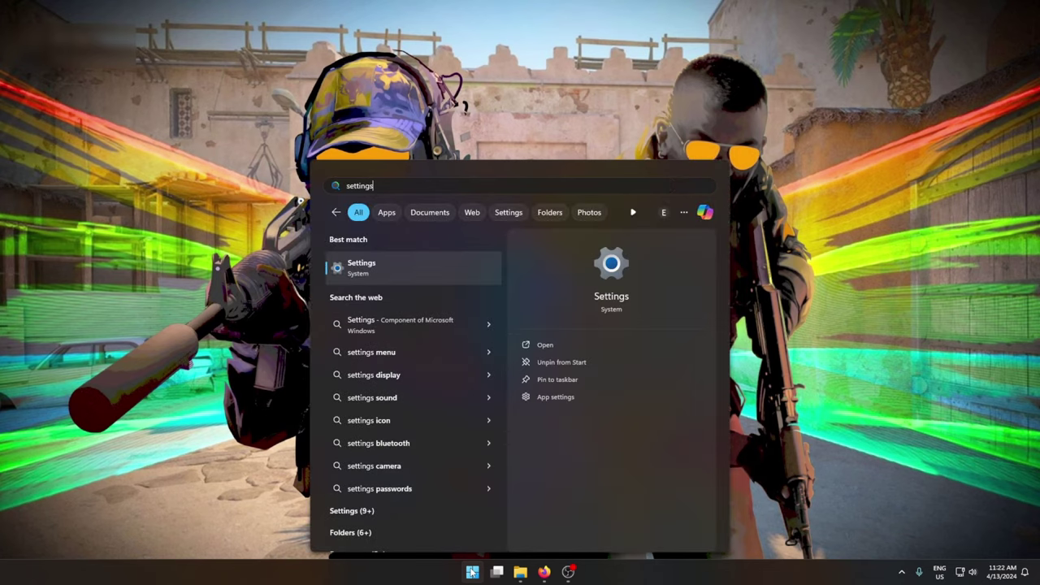
left_click(404, 268)
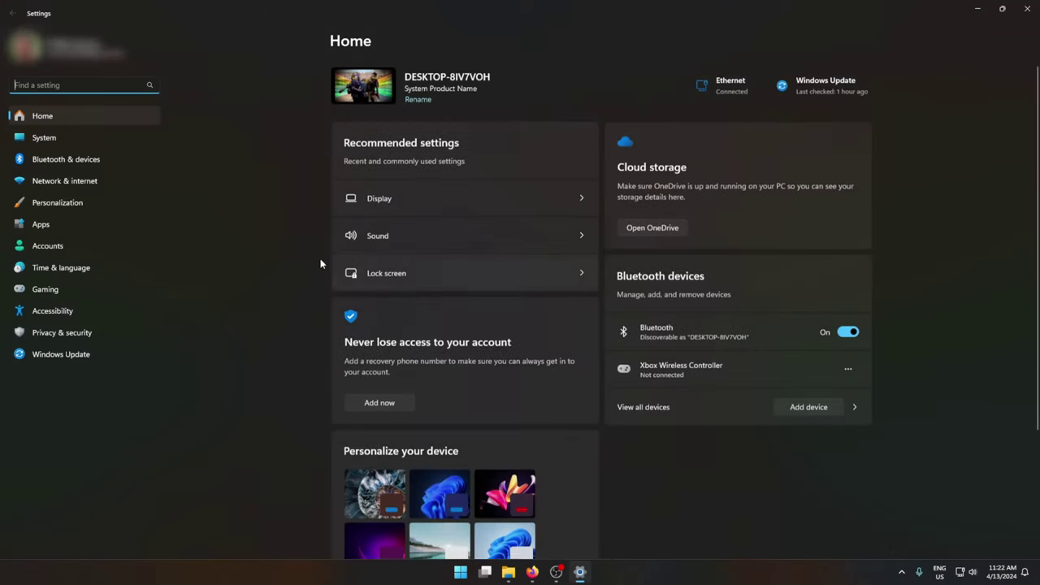
left_click(72, 289)
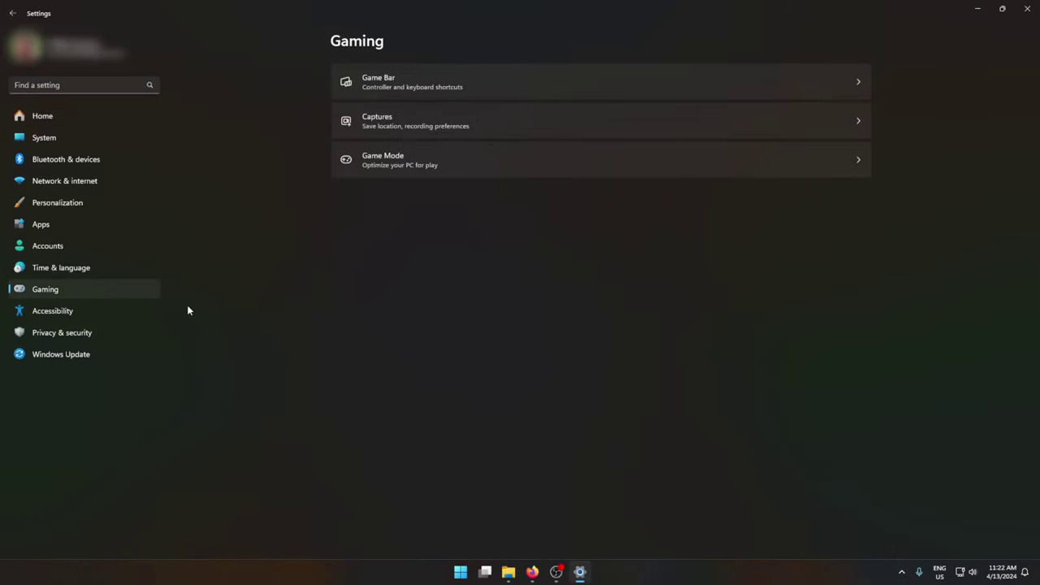
left_click(517, 85)
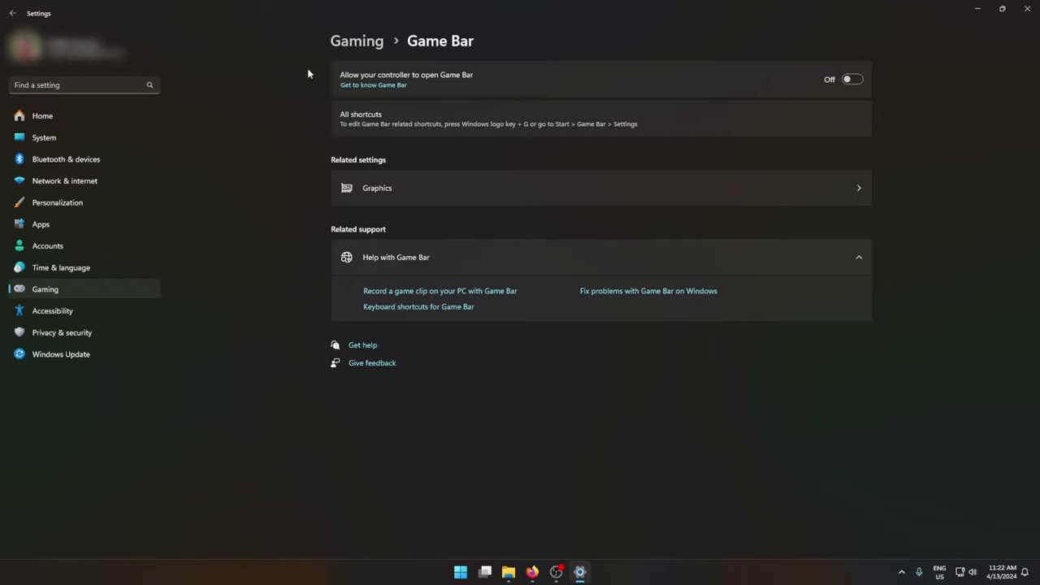
left_click(359, 41)
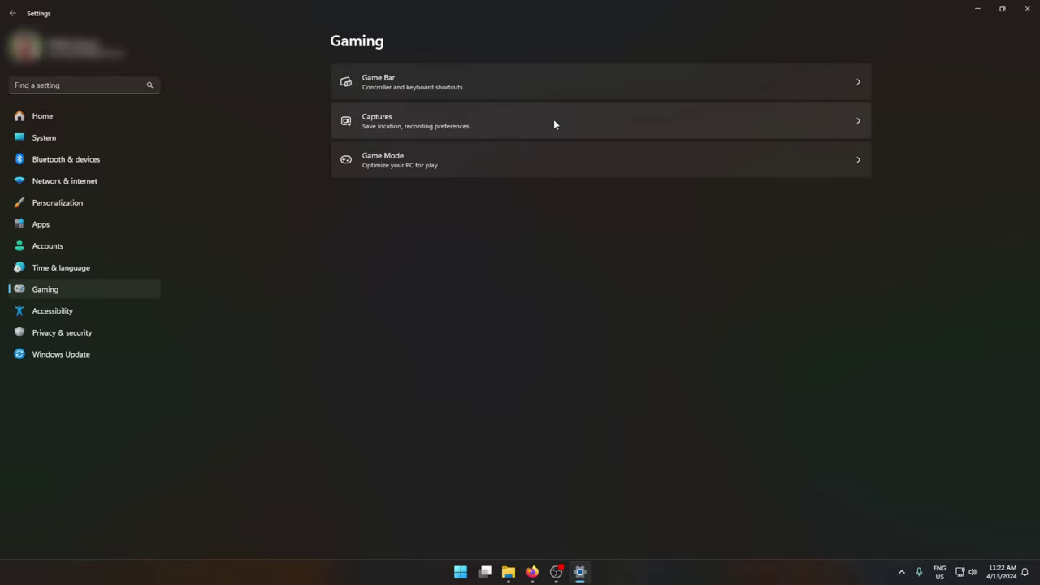
Review the game recording preferences in Captures and the Game Mode setting
left_click(555, 126)
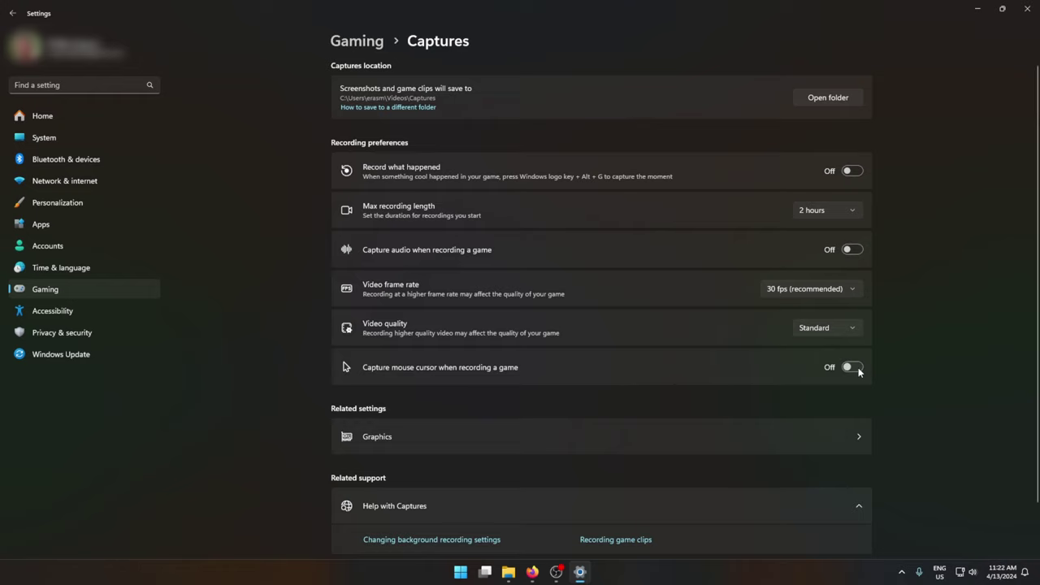
left_click(358, 40)
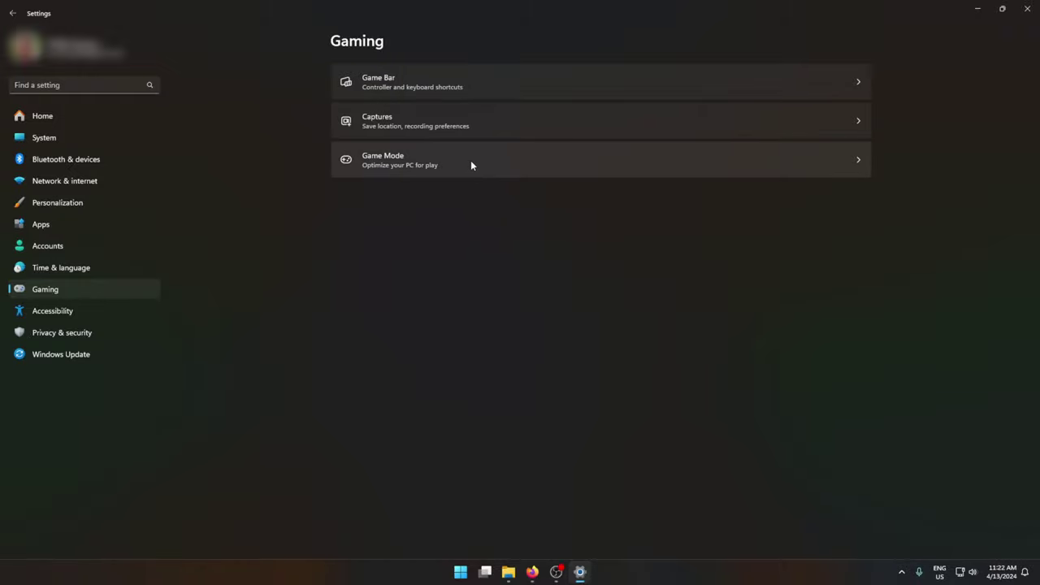
left_click(471, 161)
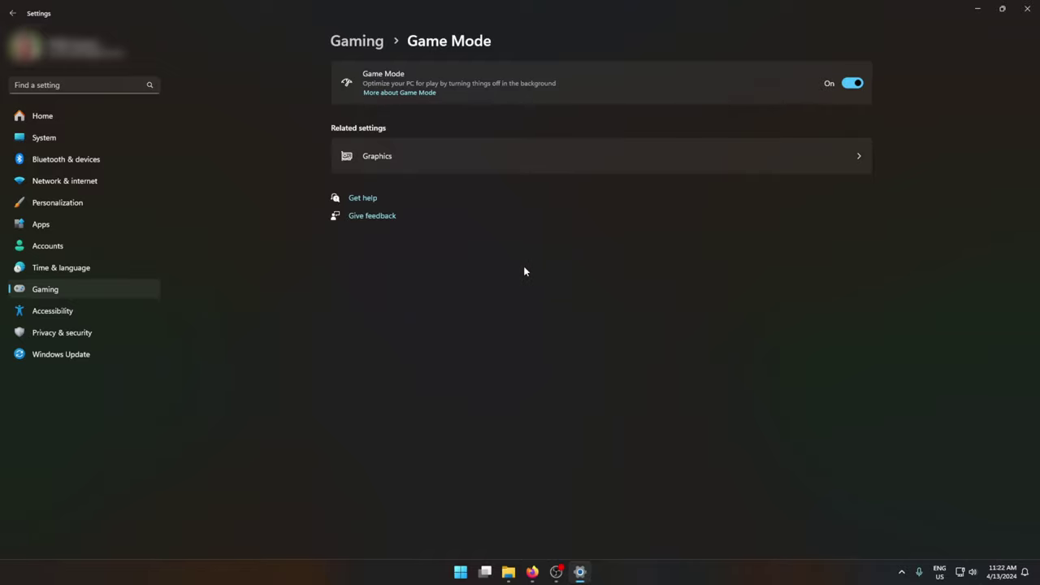
Find cs2.exe in the custom graphics options, save its graphics preference as High performance, and close Settings
left_click(515, 161)
left_click(383, 258)
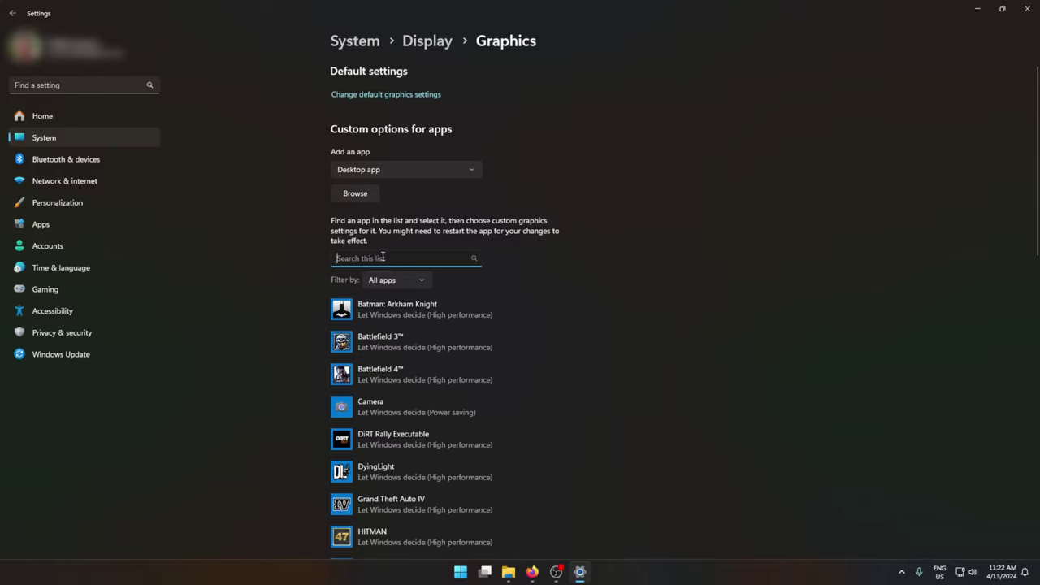
type("cs")
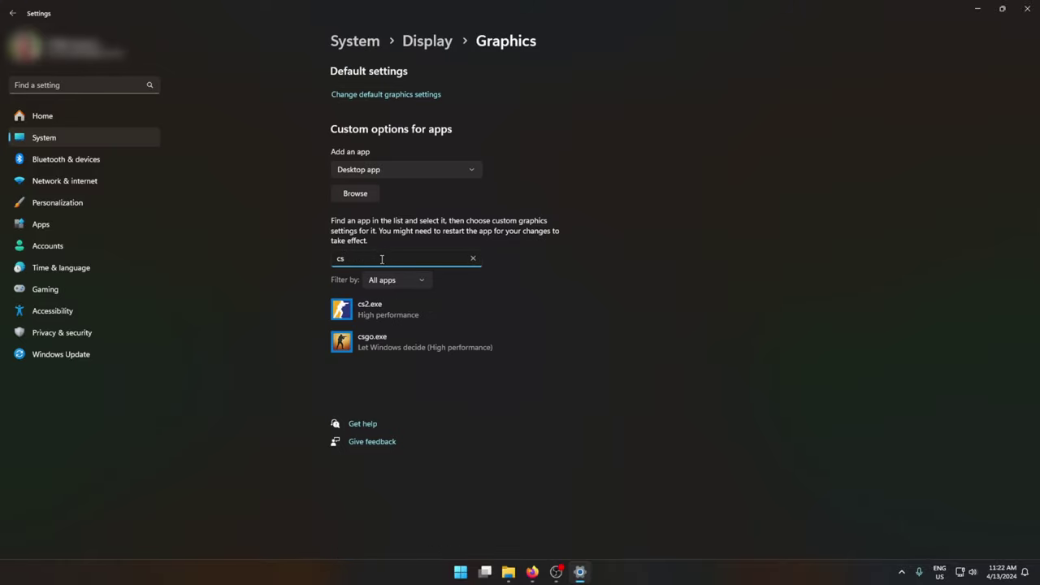
left_click(445, 316)
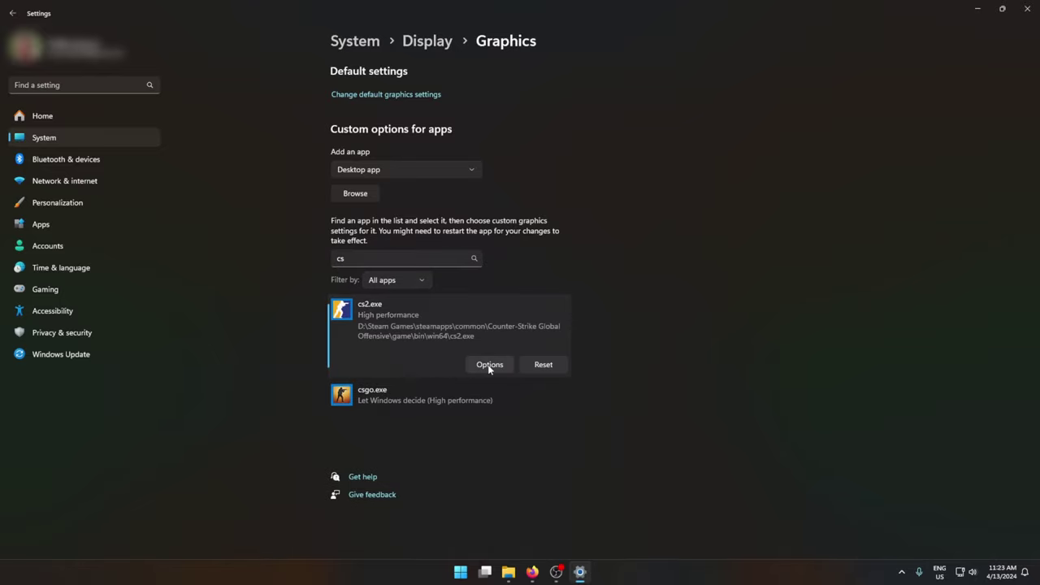
left_click(489, 364)
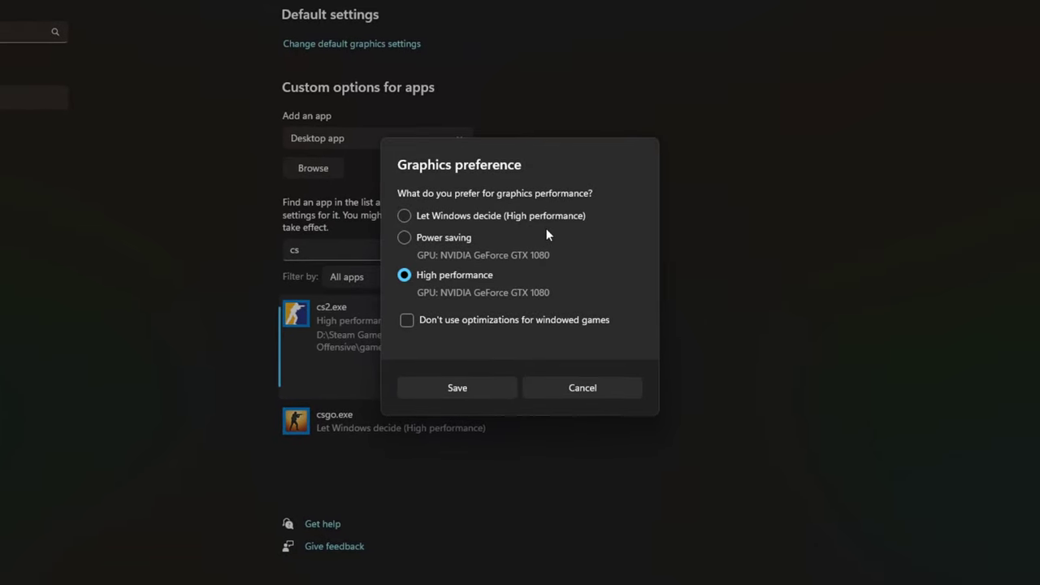
left_click(474, 392)
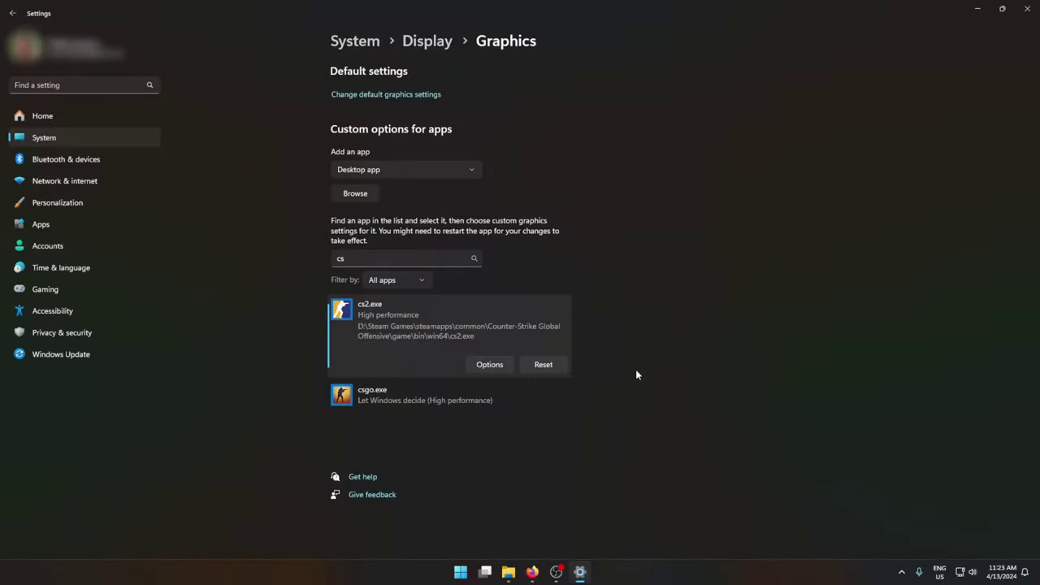
left_click(1027, 8)
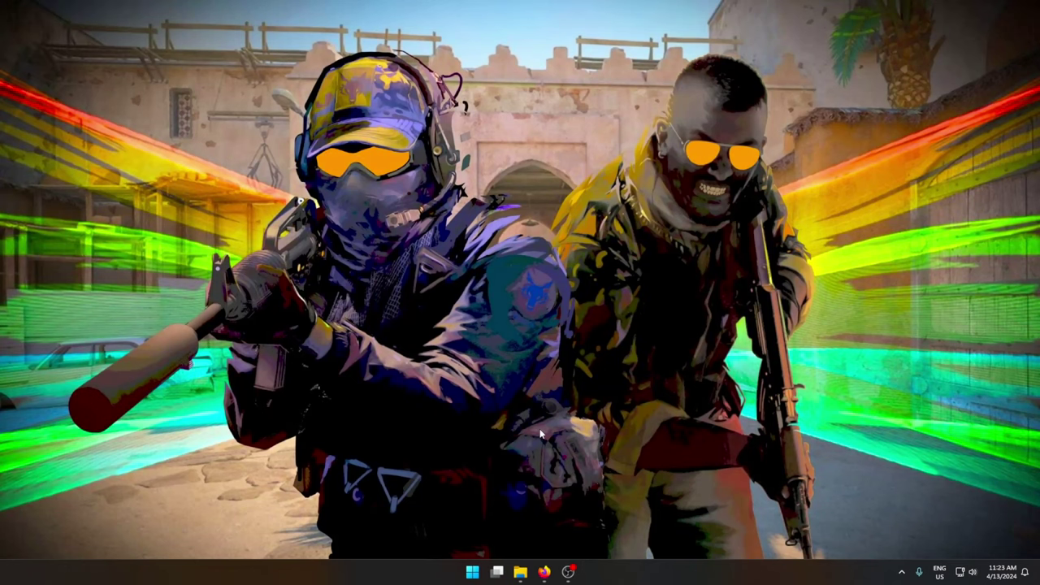
Enter "powercfg -duplicatescheme e9a42b02-d5df-448d-aa00-03f14749eb61" in Command Prompt run as administrator, and close it
key("super")
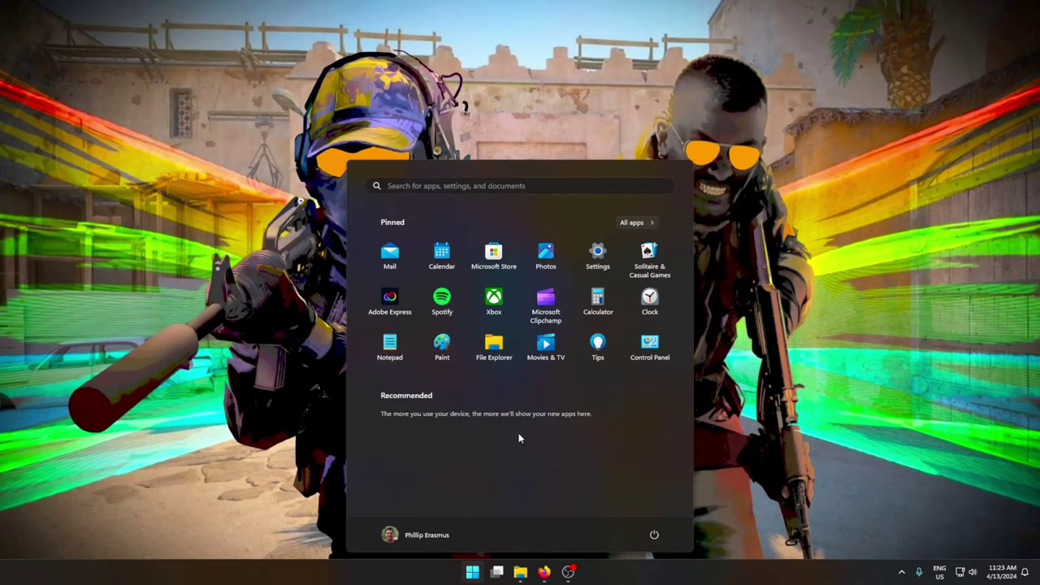
type("cmd")
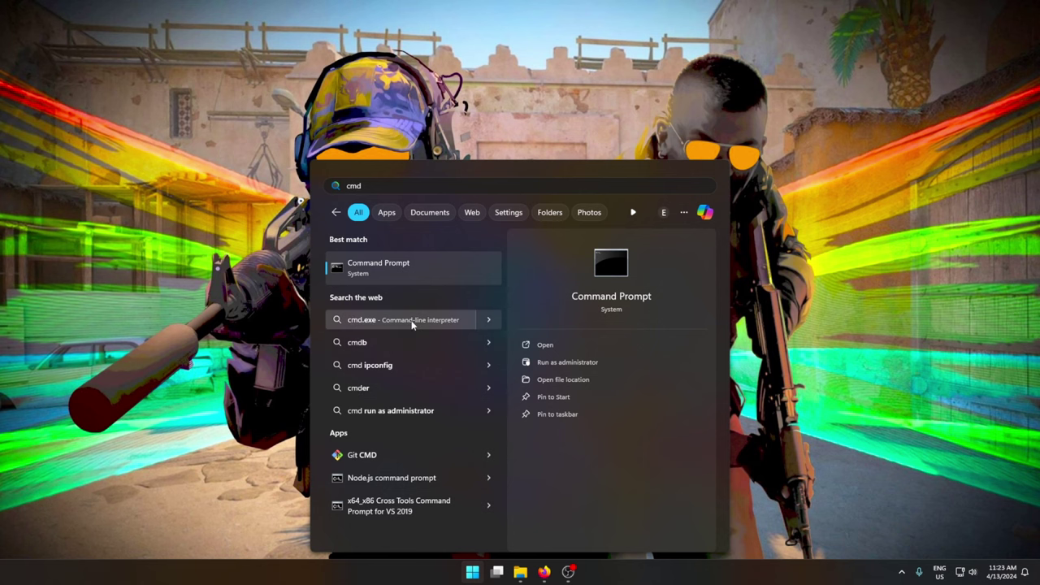
right_click(432, 267)
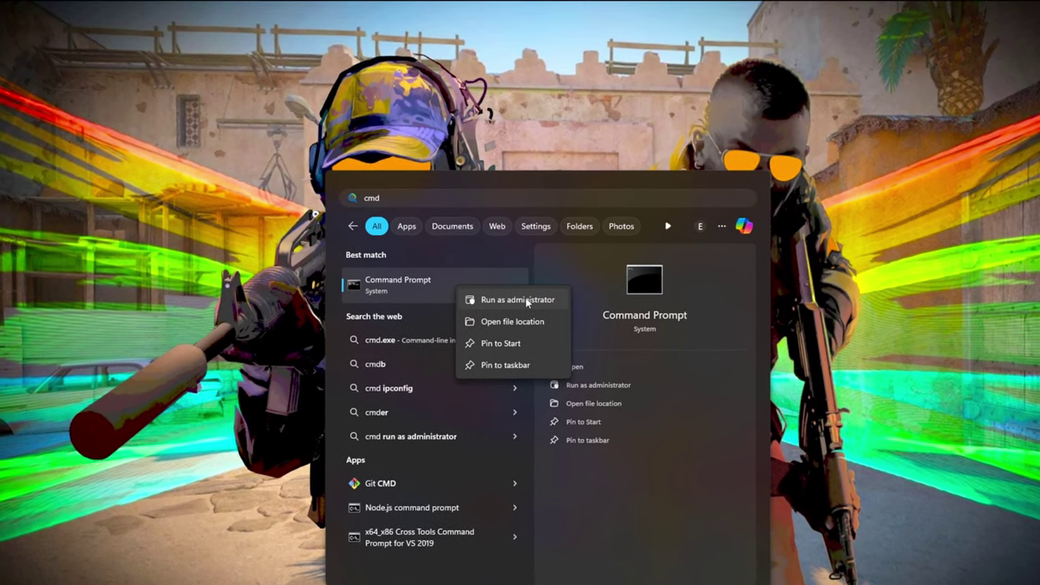
left_click(497, 278)
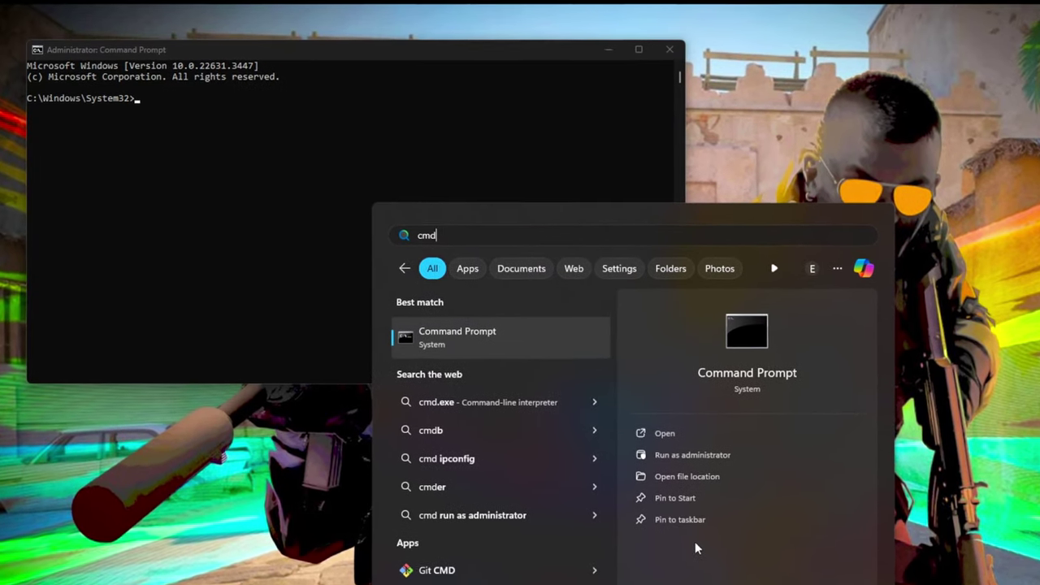
left_click(851, 122)
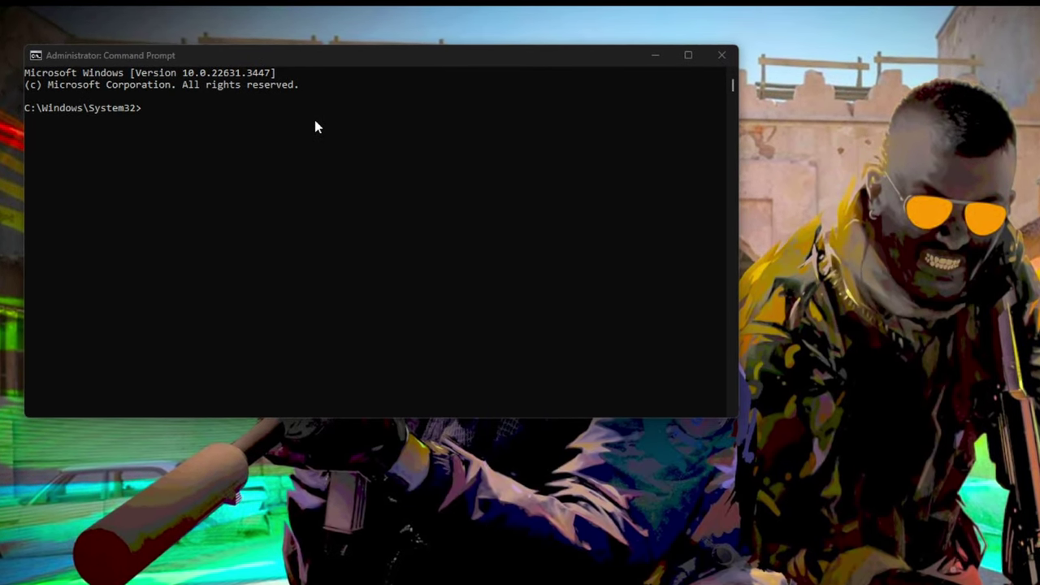
right_click(273, 172)
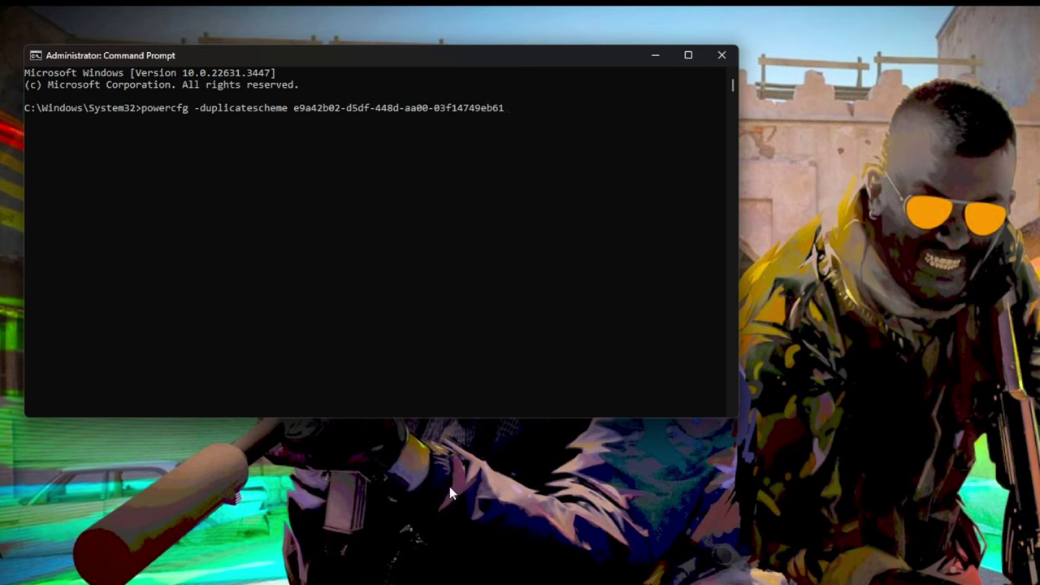
left_click(721, 54)
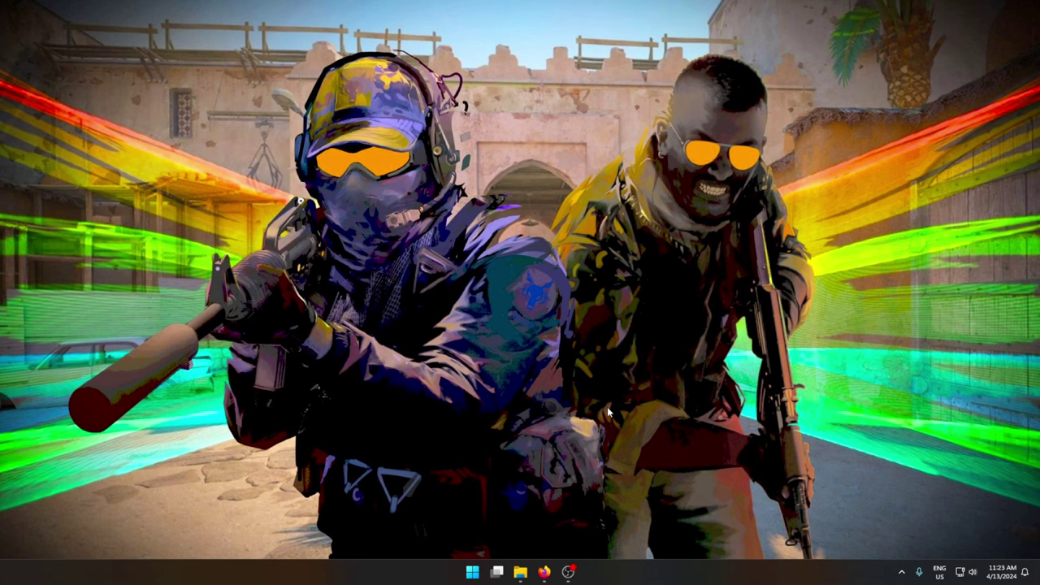
Open the Power Options in Control Panel, check the selection of the Ultimate Performance plan, and close the window
key("super")
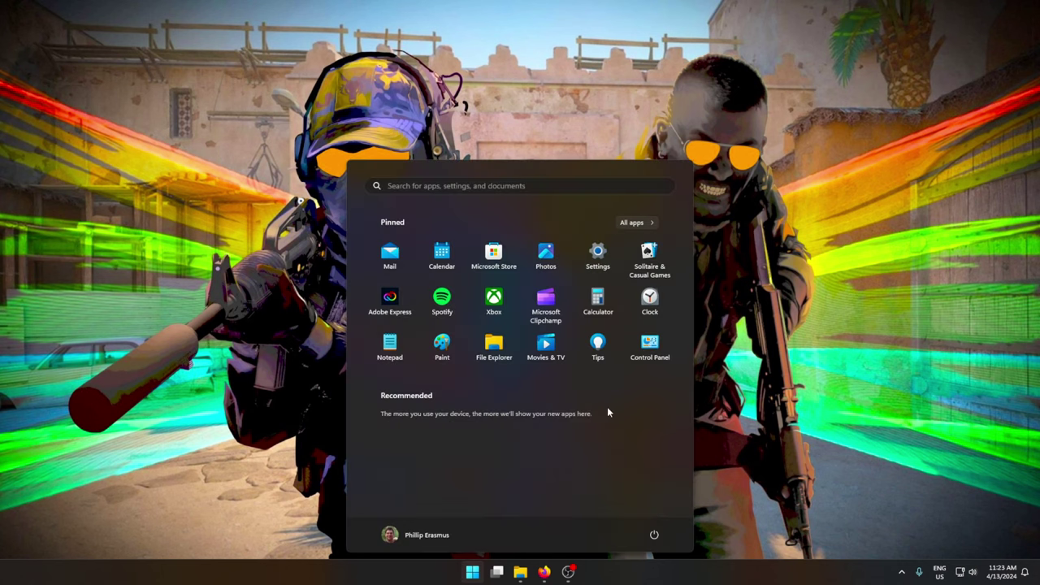
type("control")
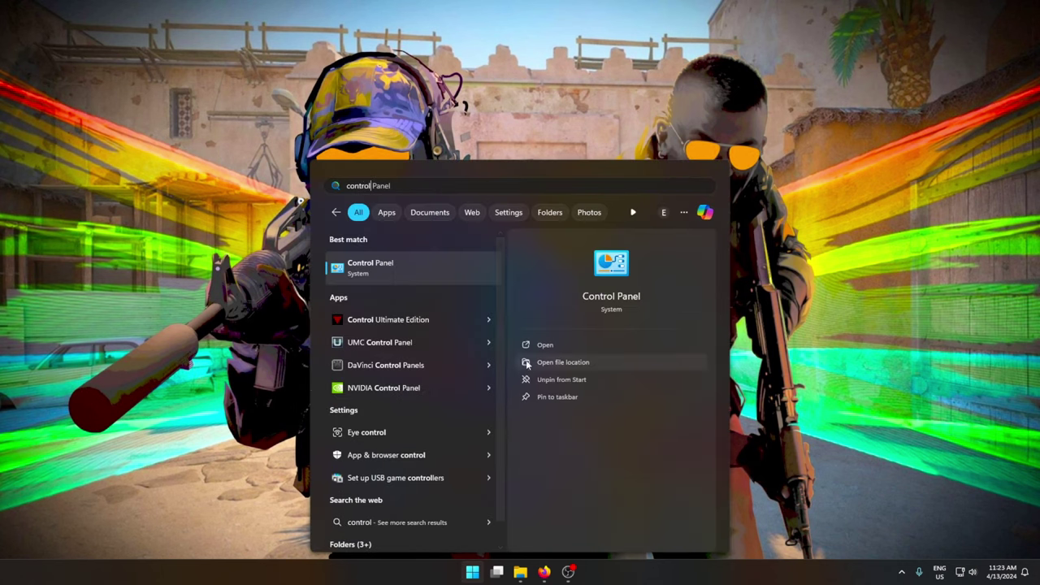
left_click(413, 272)
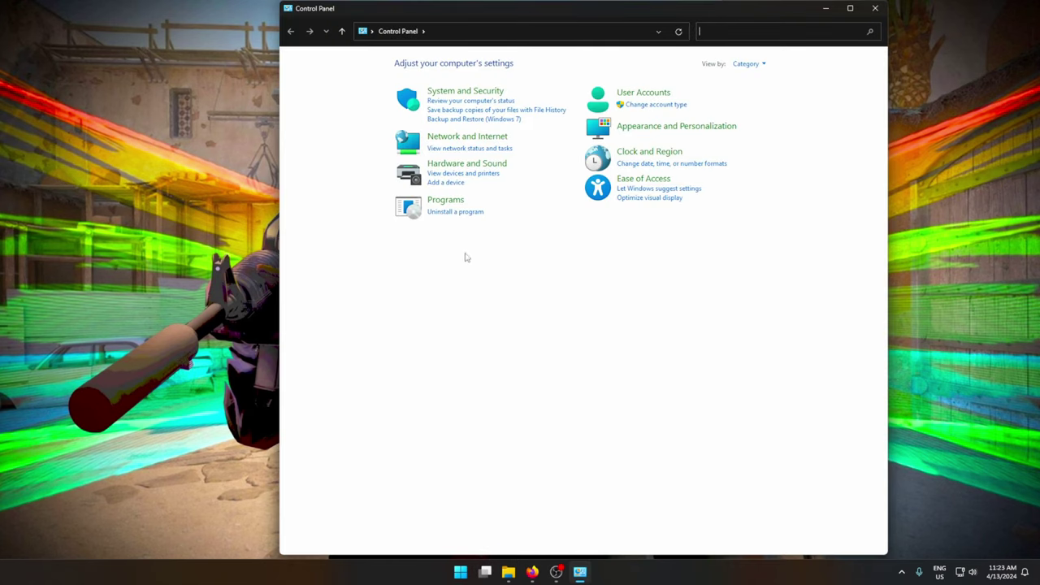
left_click(462, 91)
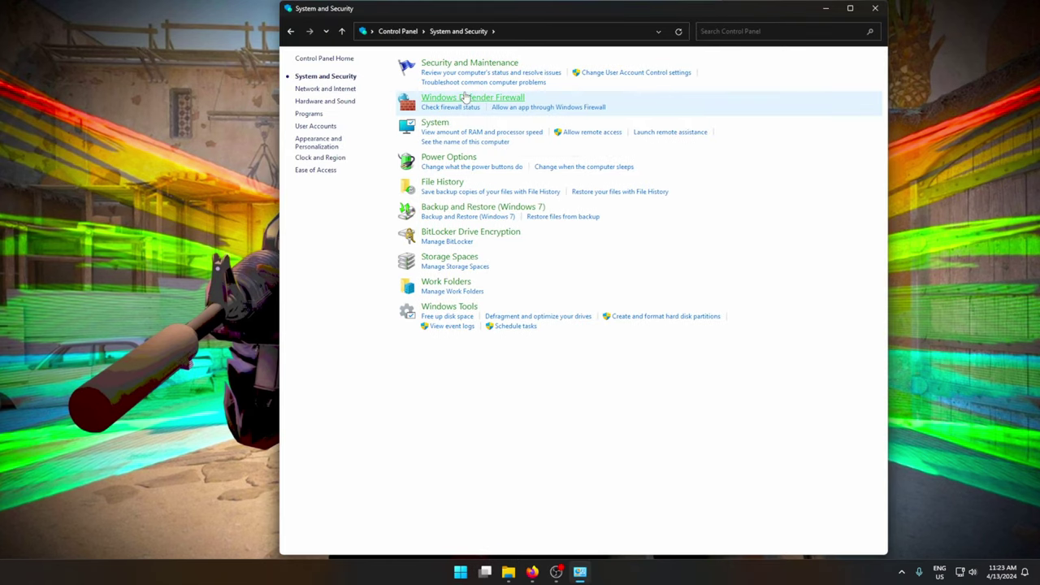
left_click(443, 158)
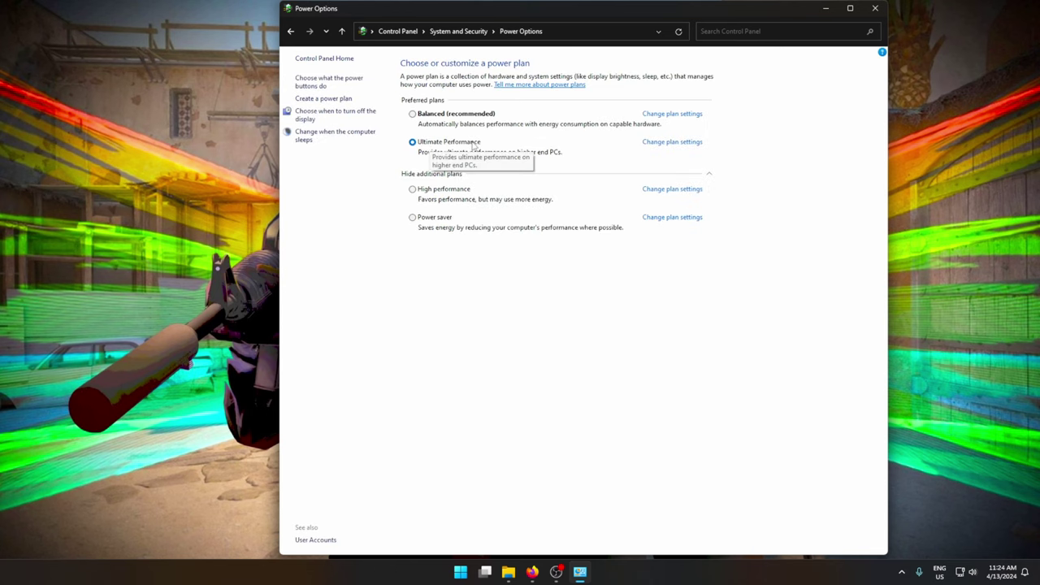
left_click(874, 10)
Switch to Firefox and view the NVIDIA driver downloads page and the AMD Catalyst 15.7.1 driver page
mouse_move(544, 572)
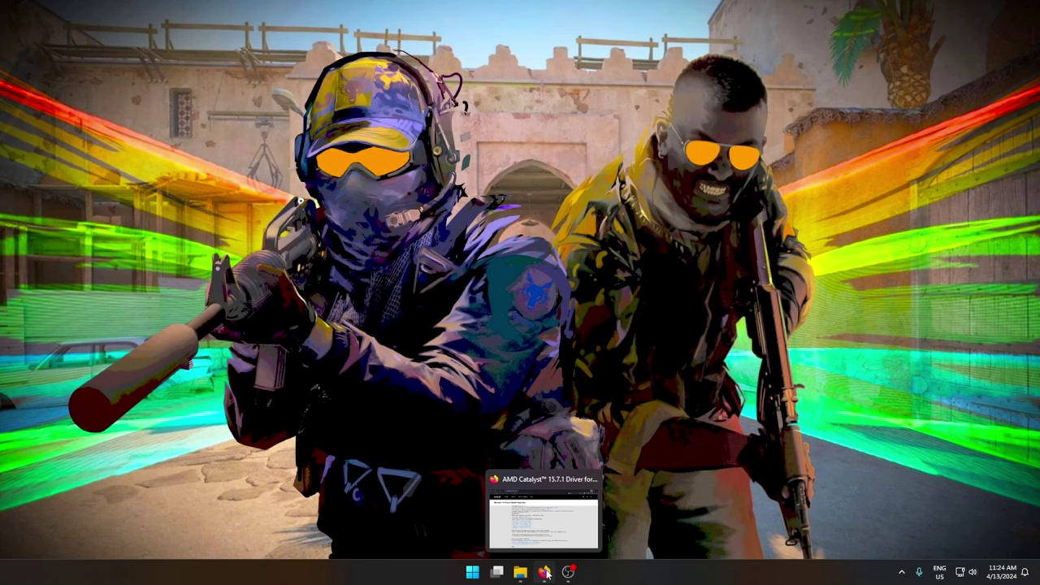
left_click(546, 573)
left_click(81, 13)
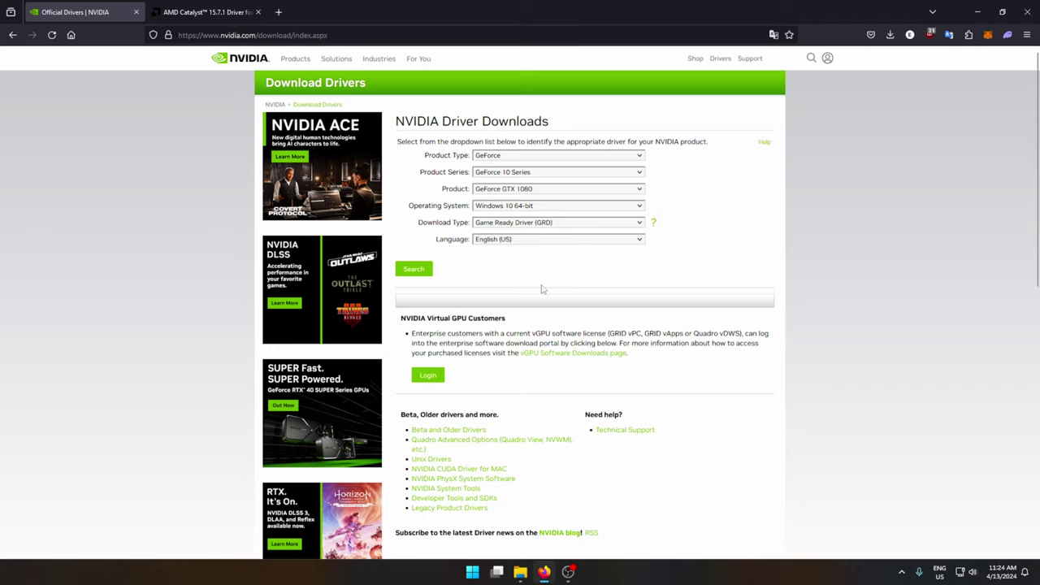
left_click(201, 13)
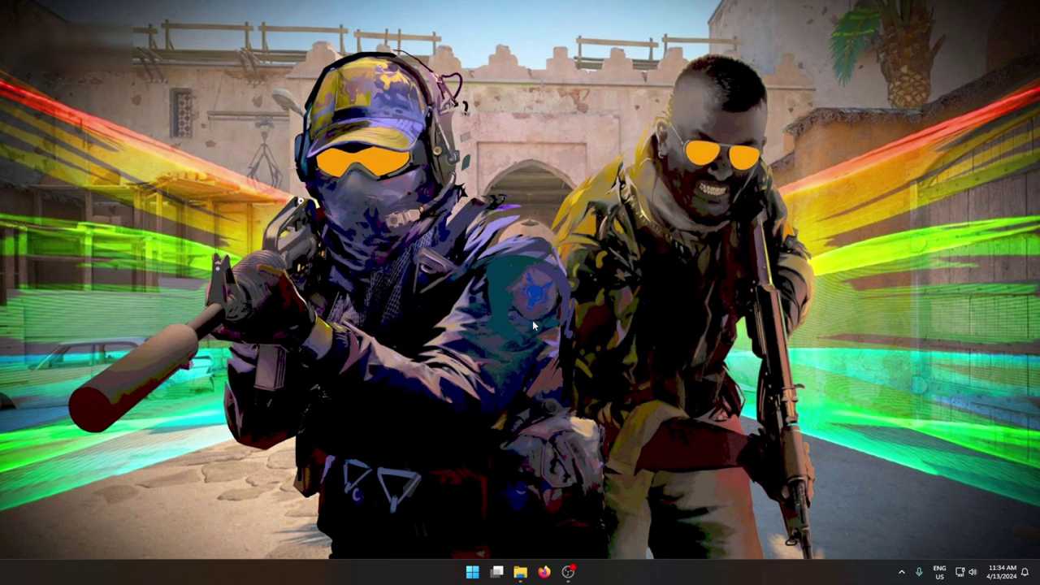
Open the Windows Update settings, check the update status, and minimize the Settings window
key("super")
type("update")
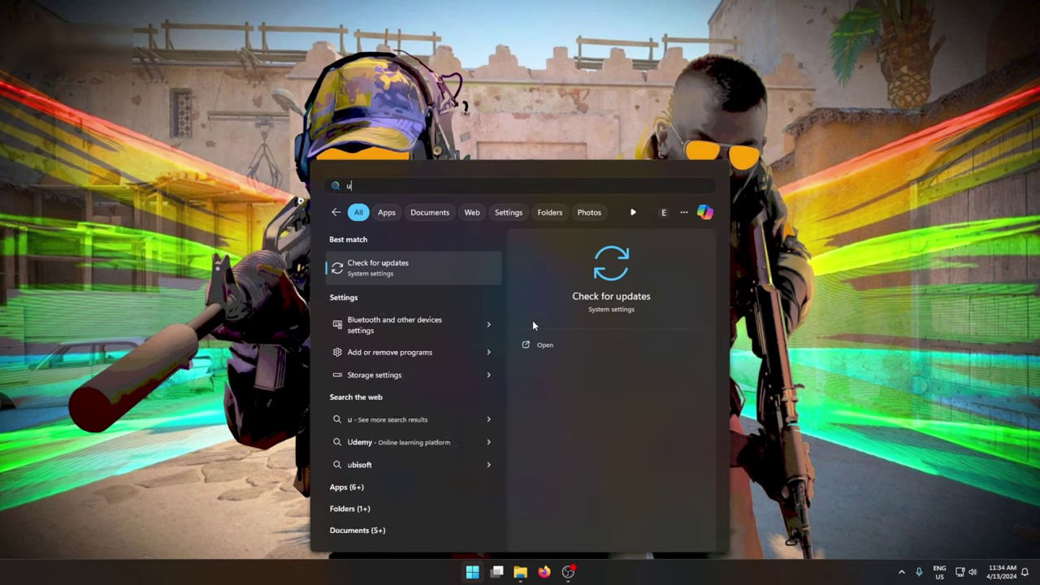
left_click(420, 275)
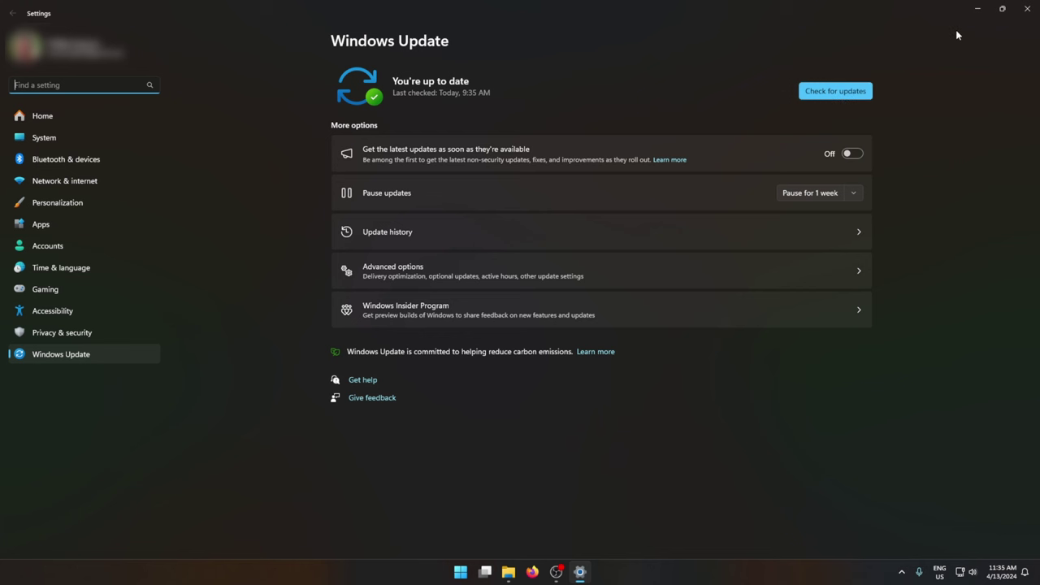
left_click(977, 9)
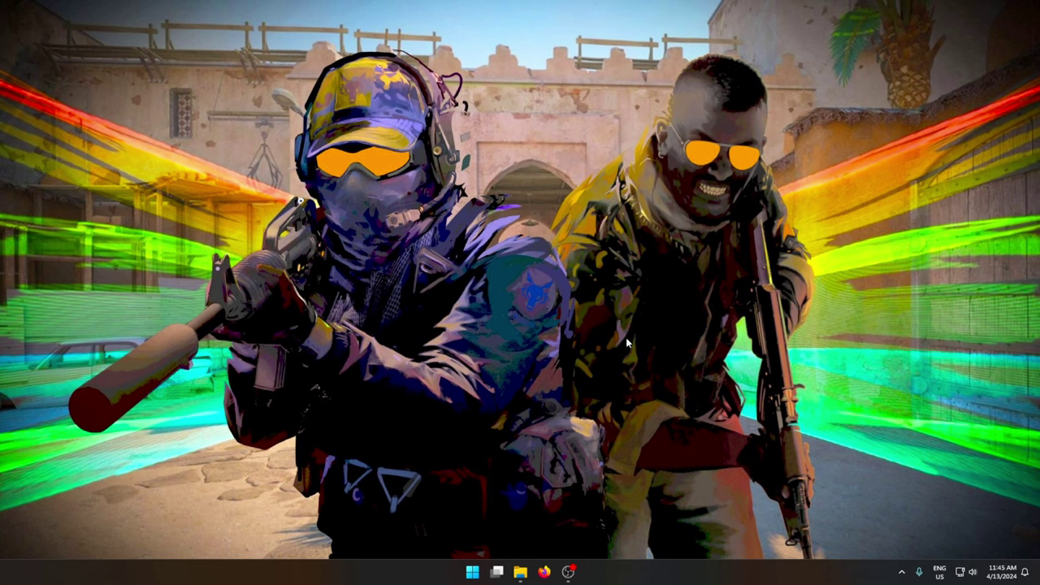
Open the global 3D settings in NVIDIA Control Panel and check the options for Power management mode
right_click(497, 275)
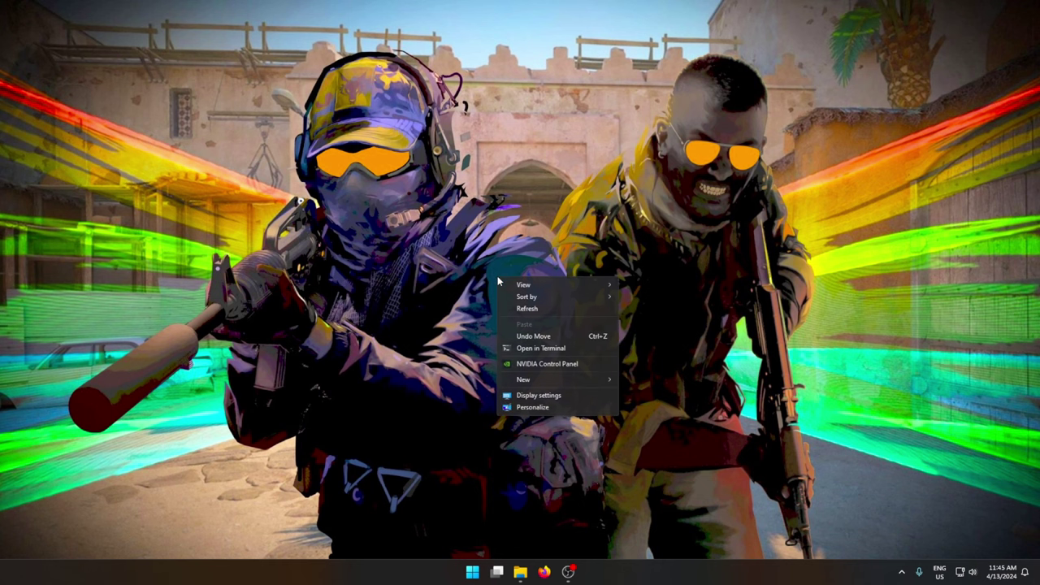
left_click(586, 364)
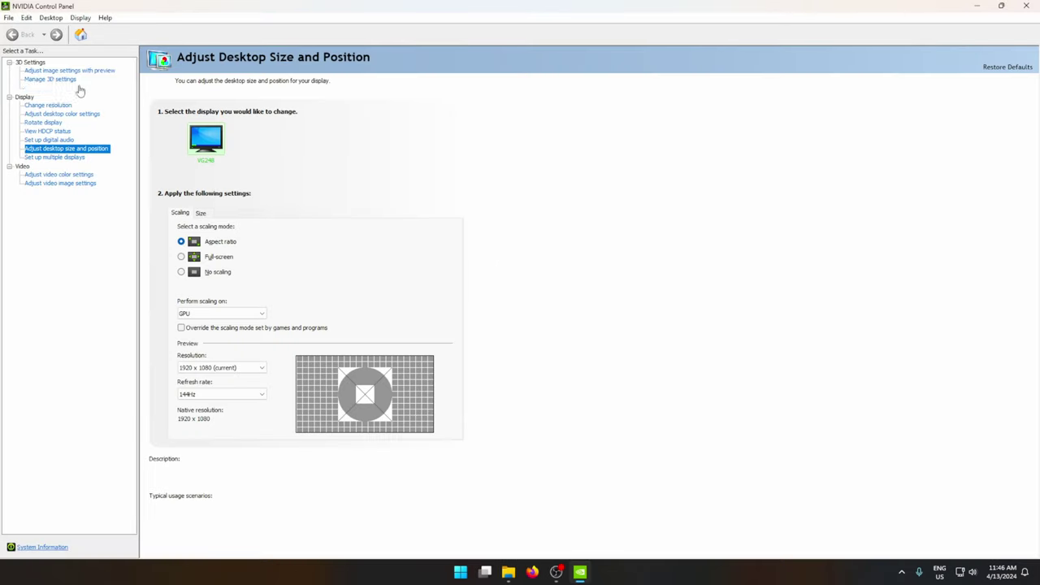
left_click(53, 80)
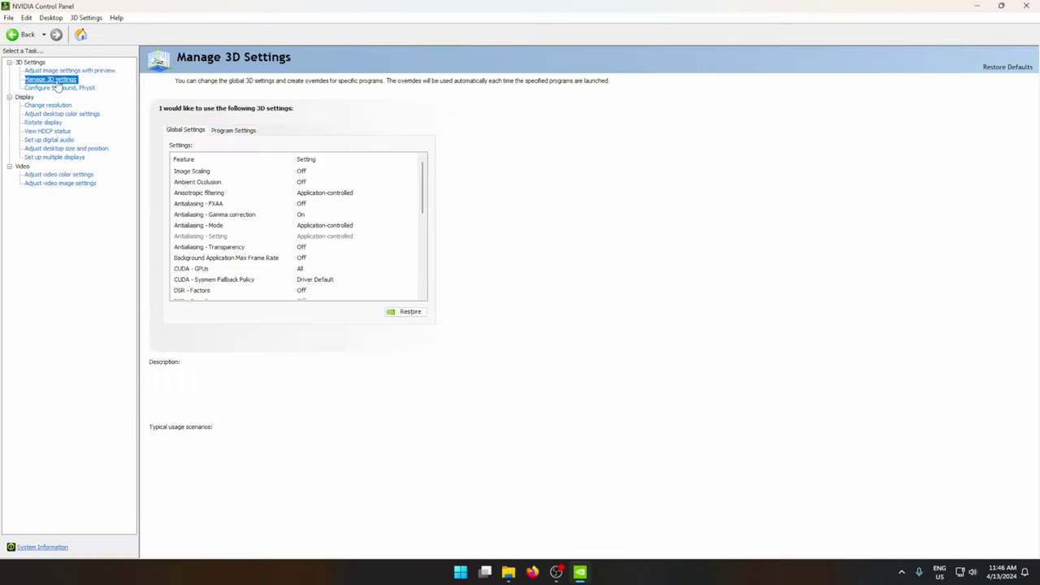
scroll(296, 197, "down", 8)
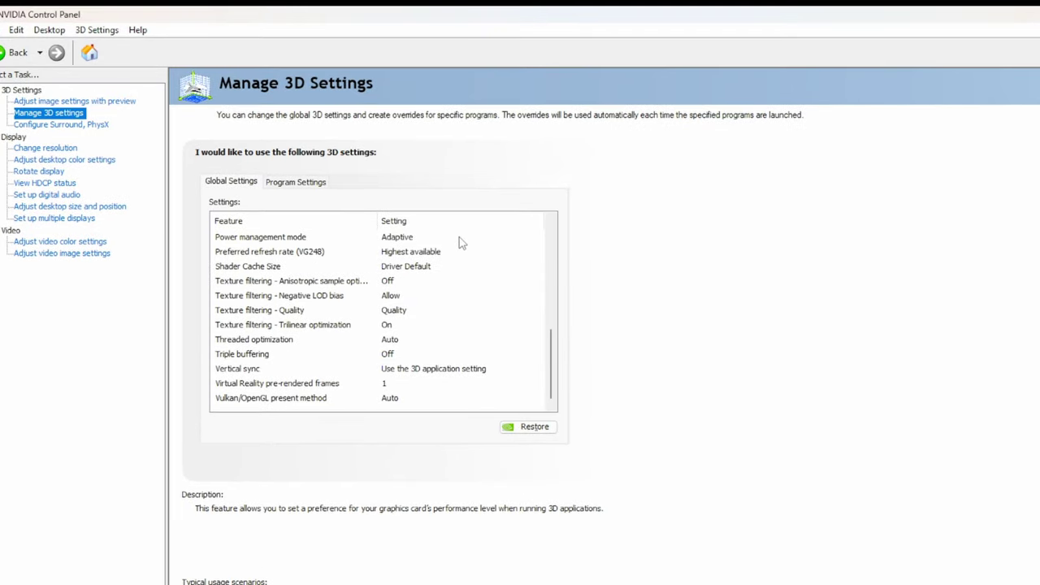
left_click(459, 242)
left_click(460, 242)
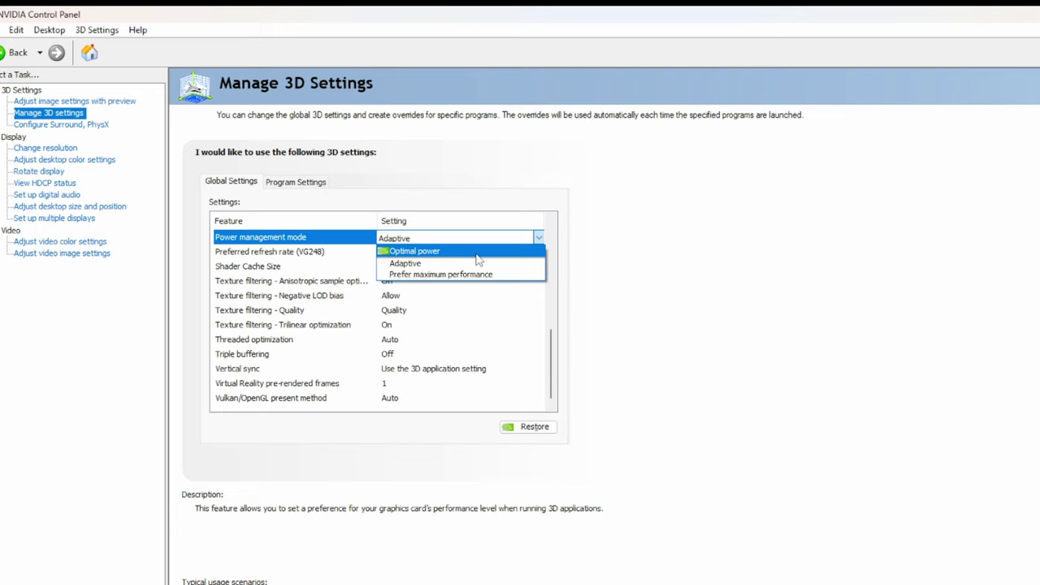
left_click(759, 257)
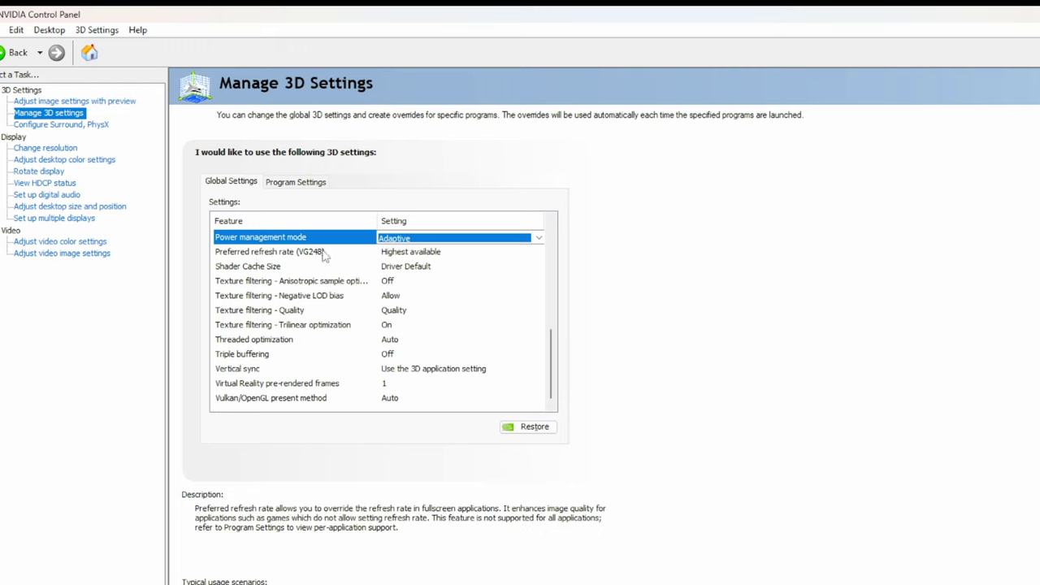
Check the options for the display's Preferred refresh rate in the global 3D settings, keeping Highest available
left_click(457, 256)
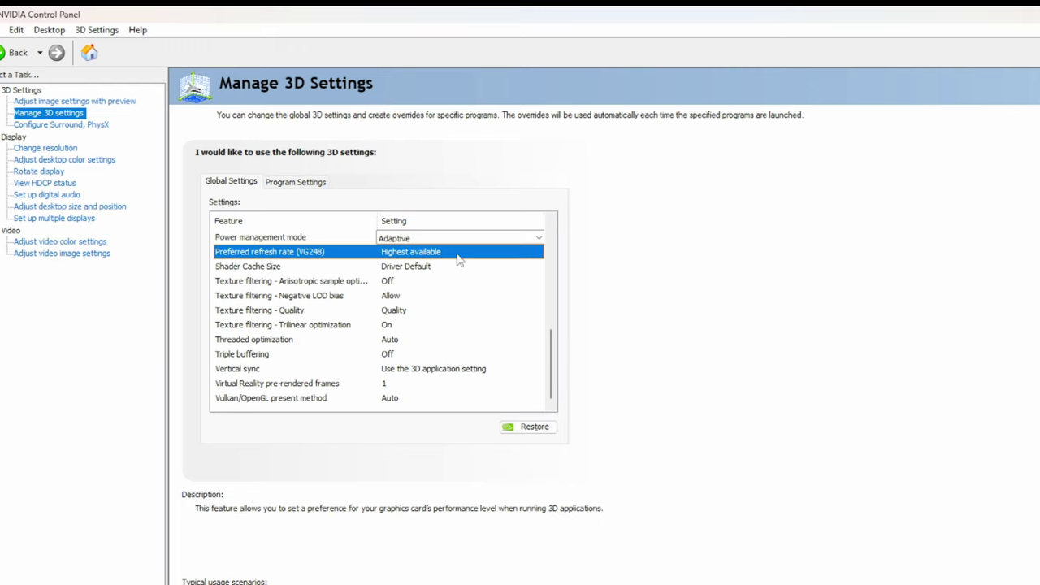
left_click(457, 256)
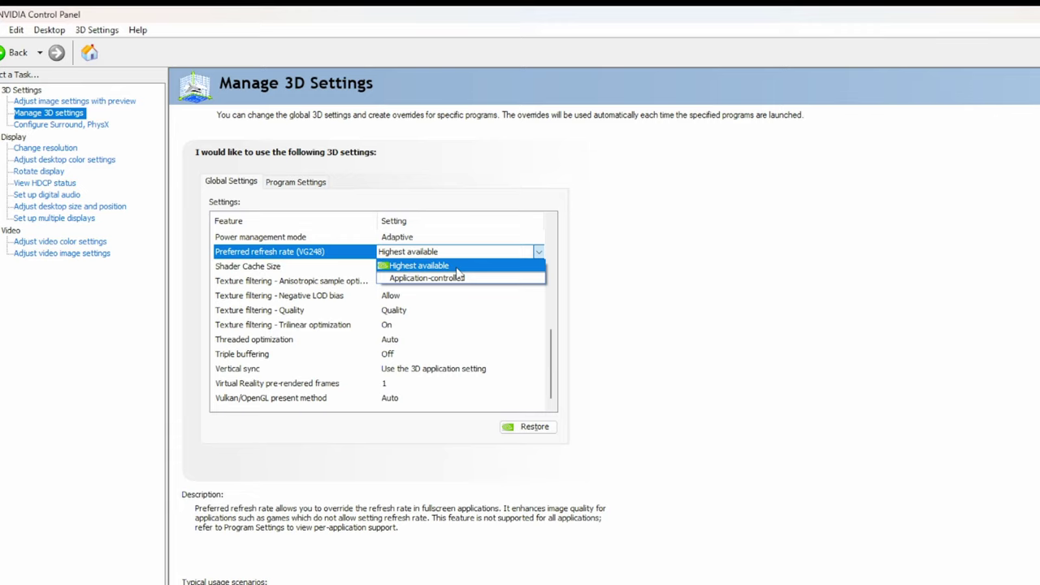
left_click(803, 282)
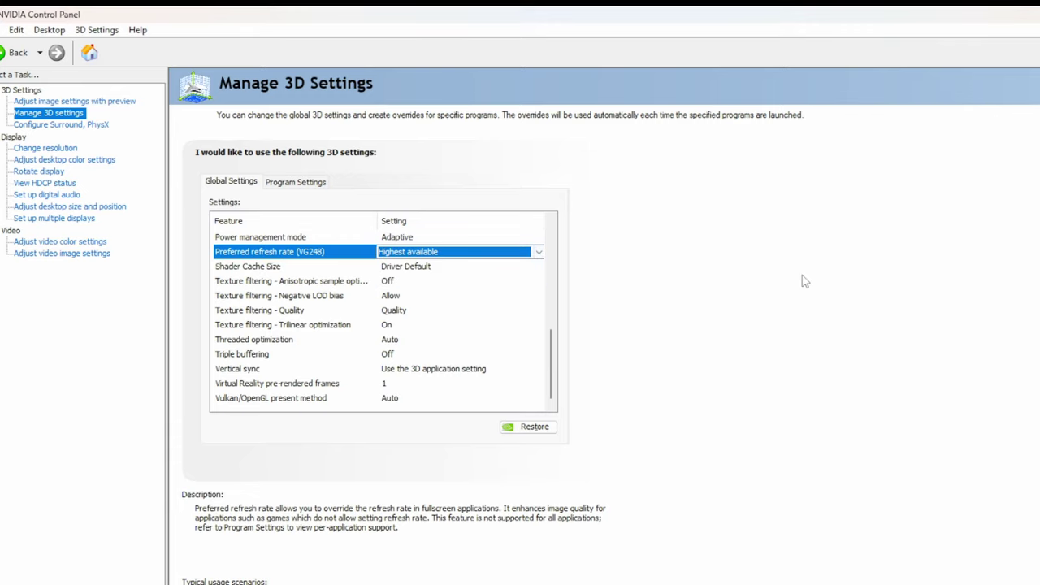
Check the refresh rate options for the 1920 × 1080 resolution, and view the desktop color and desktop size and position settings
left_click(57, 151)
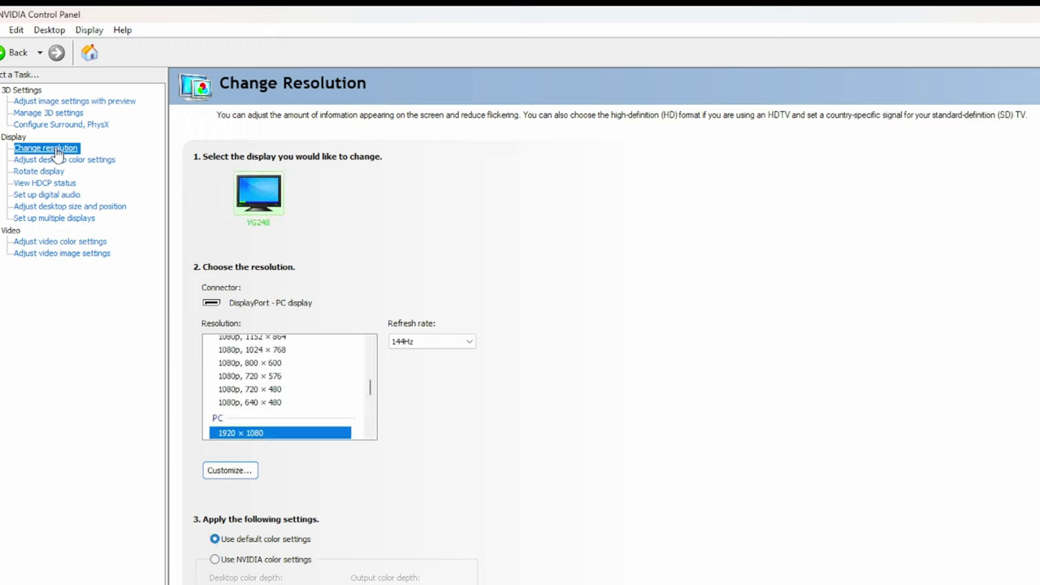
left_click(446, 345)
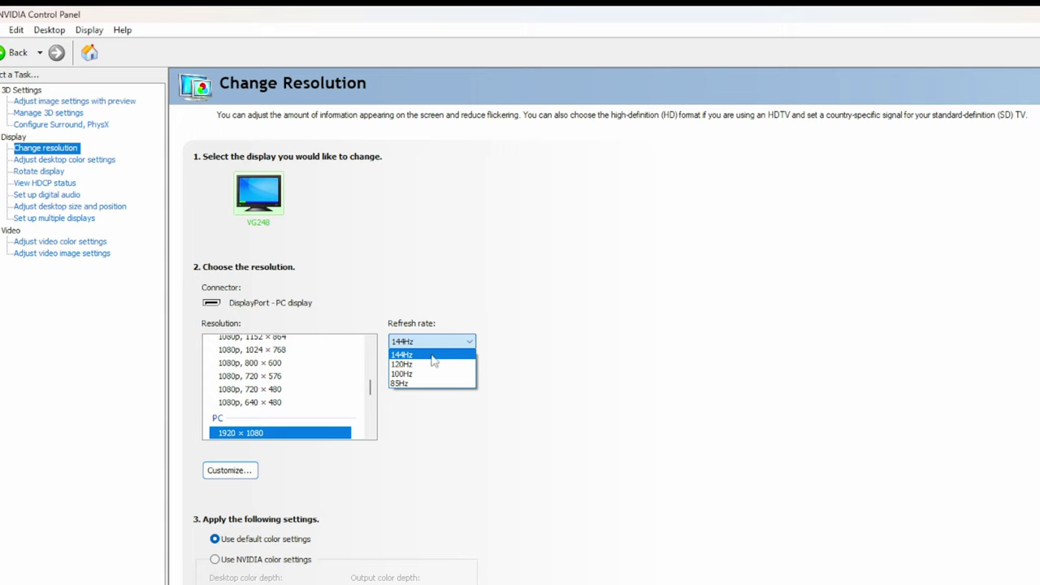
left_click(705, 355)
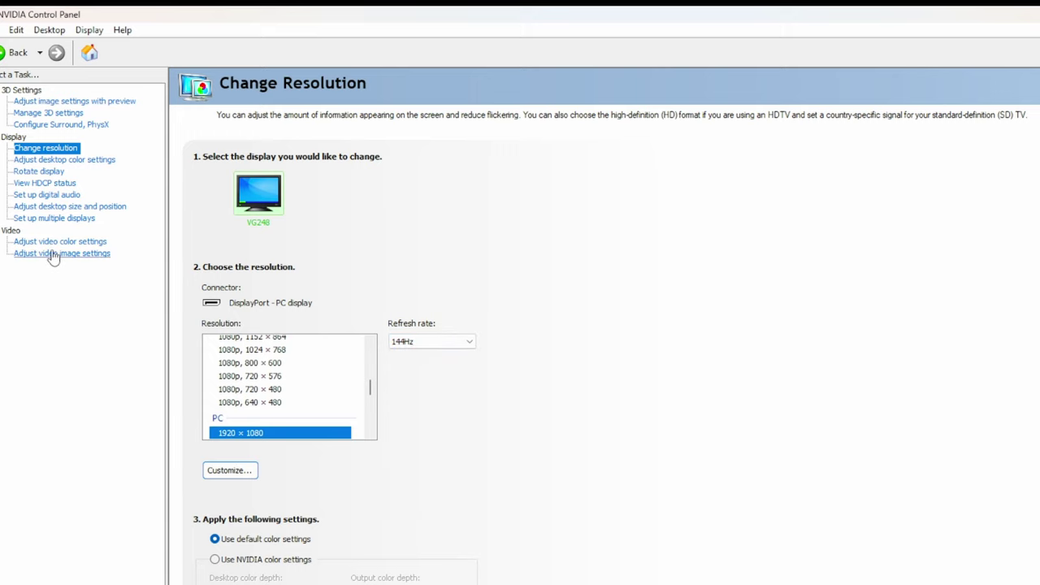
left_click(51, 161)
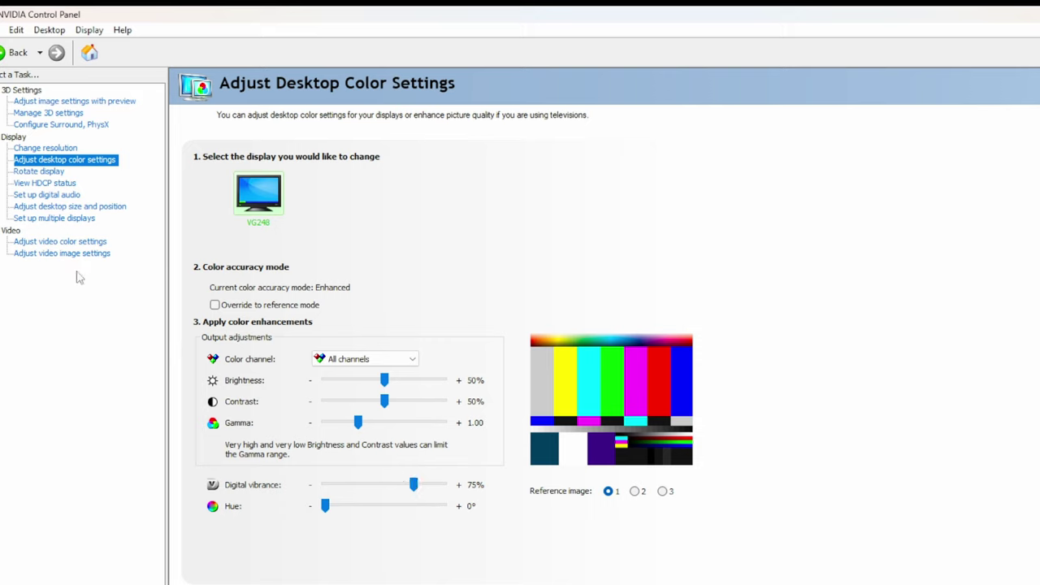
left_click(78, 208)
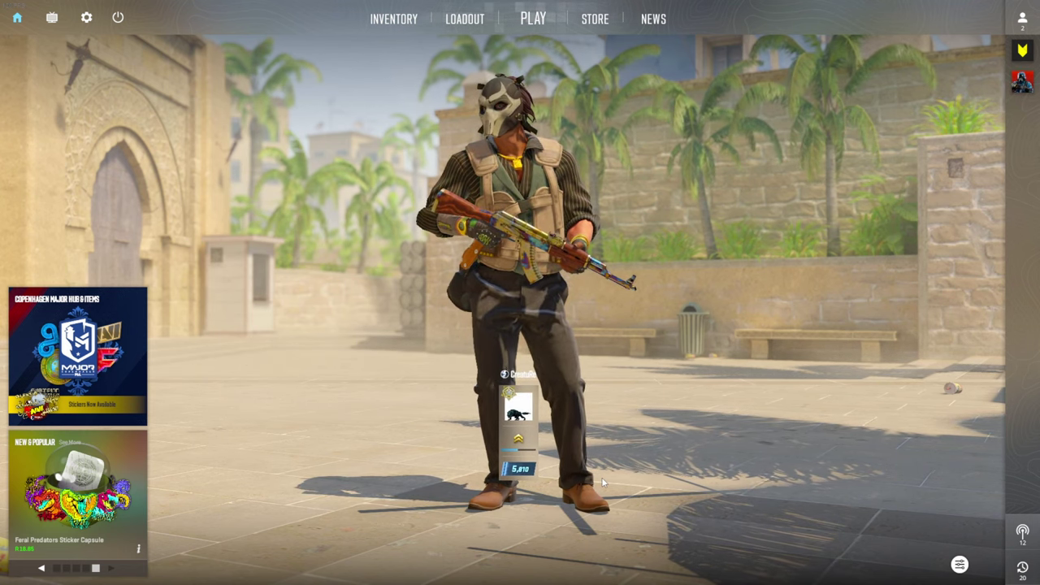
Set the in-game FPS counter to Top-left in the Steam overlay settings and return to Counter-Strike 2
key("shift+Tab")
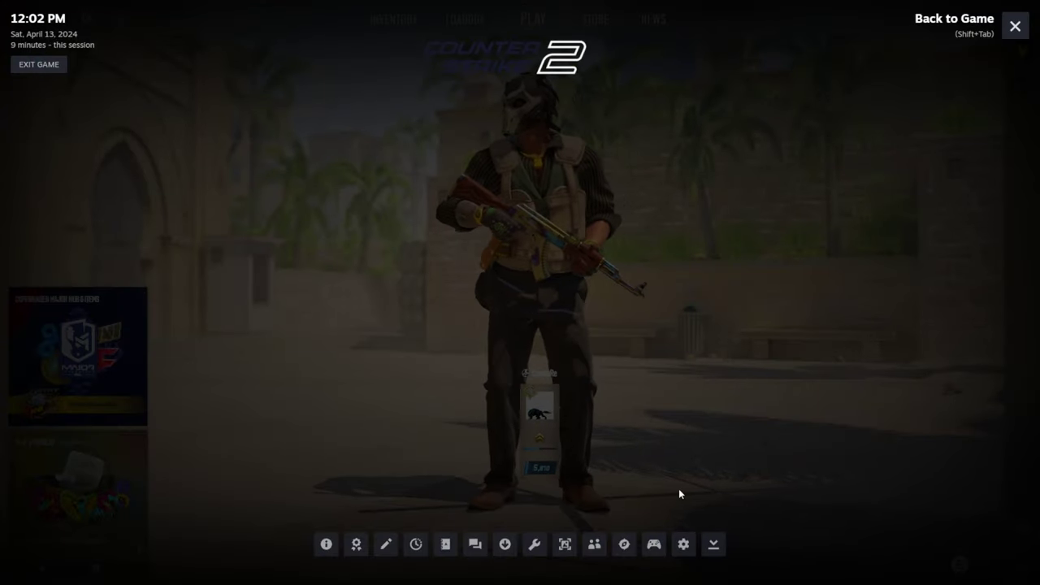
left_click(683, 546)
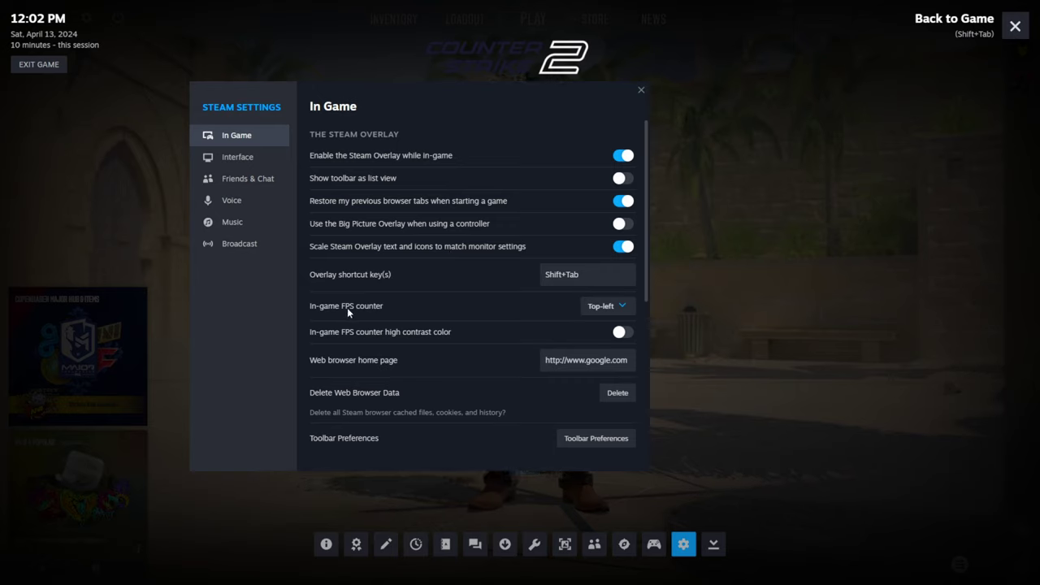
left_click(605, 307)
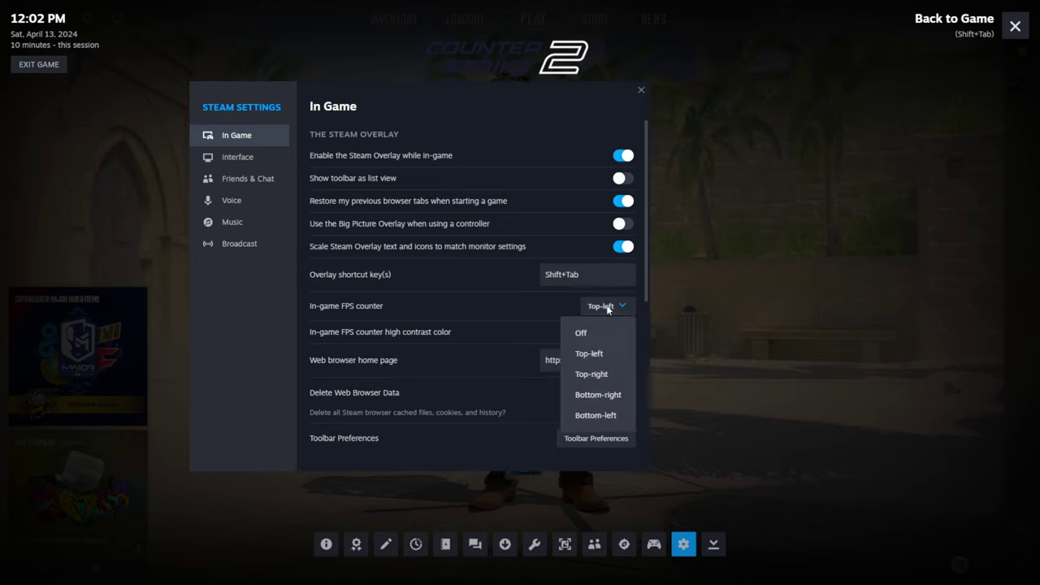
left_click(603, 354)
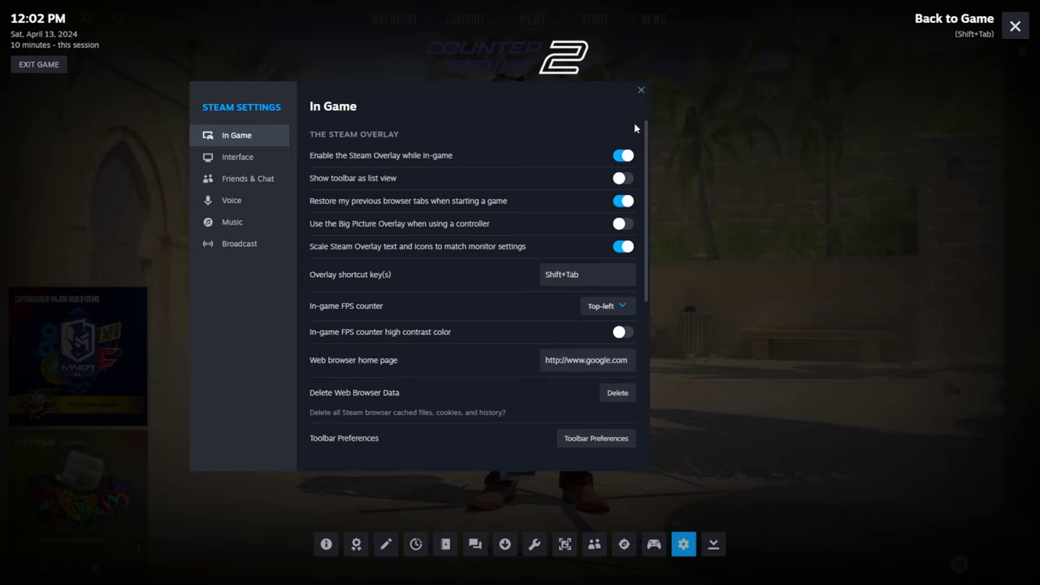
left_click(640, 90)
key("shift+Tab")
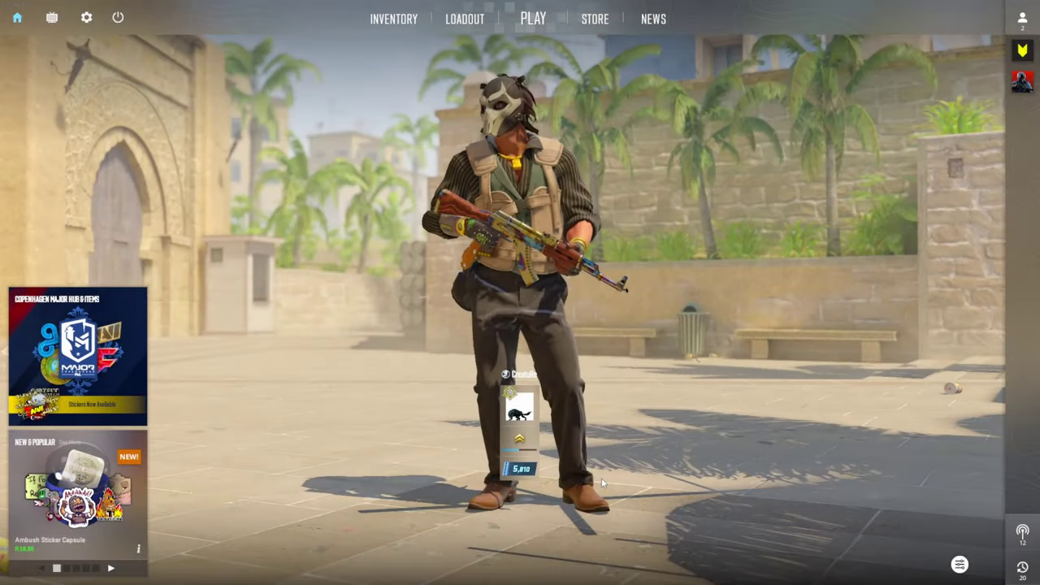
Review the game's video and advanced video settings, down to NVIDIA Reflex Low Latency
left_click(87, 17)
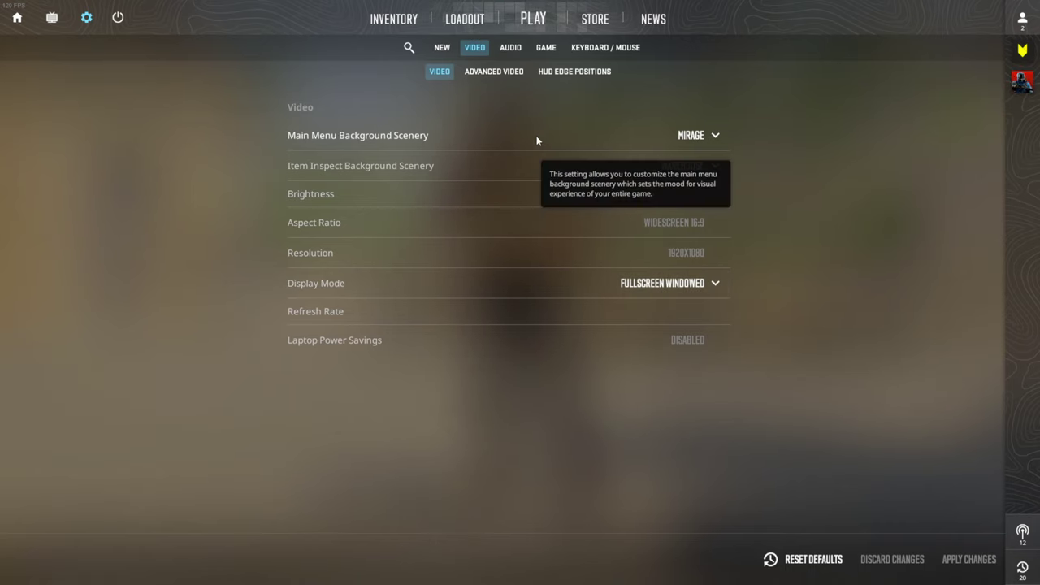
left_click(489, 73)
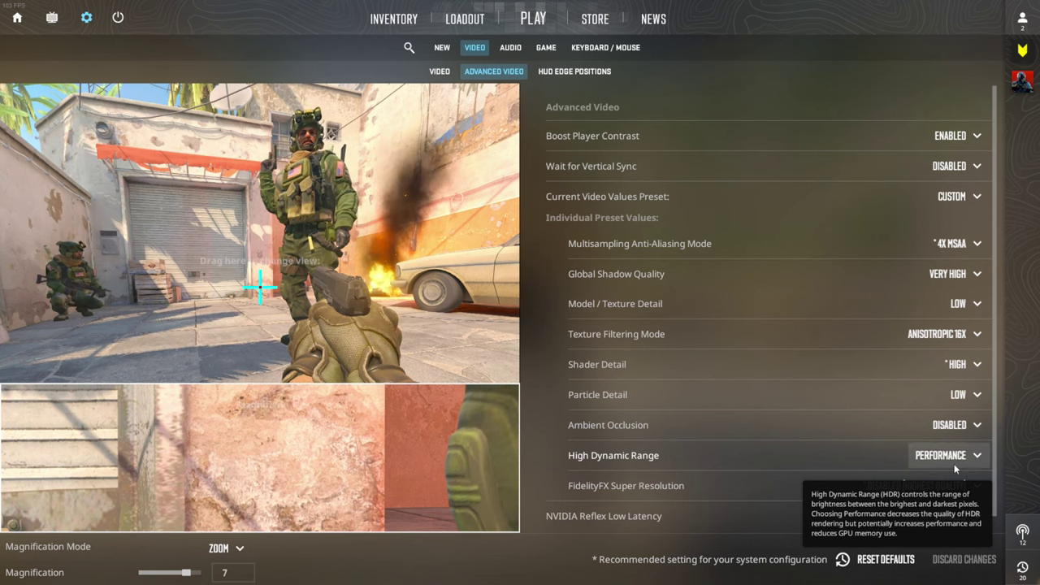
scroll(955, 469, "down", 1)
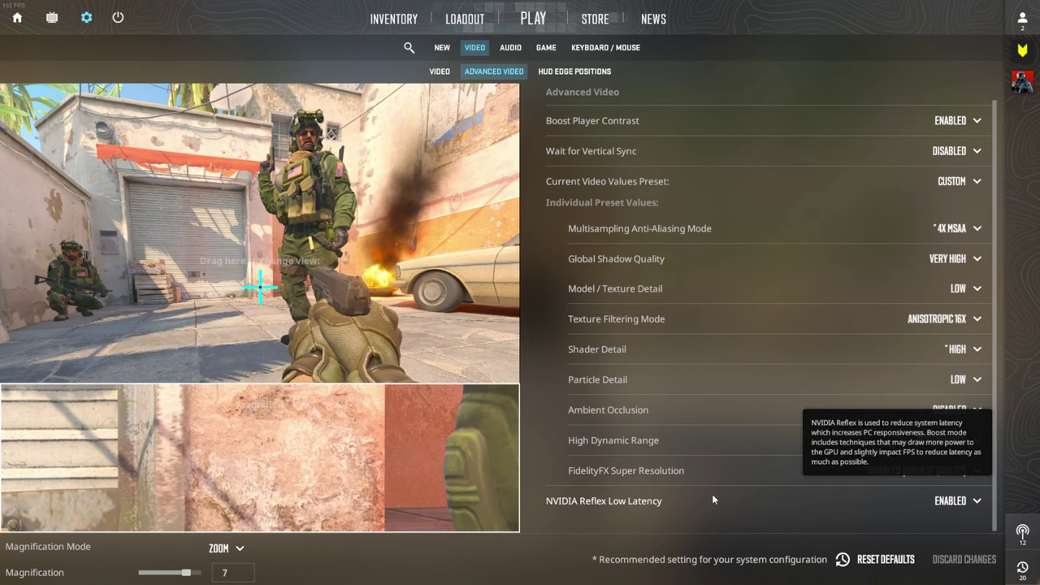
scroll(712, 494, "up", 1)
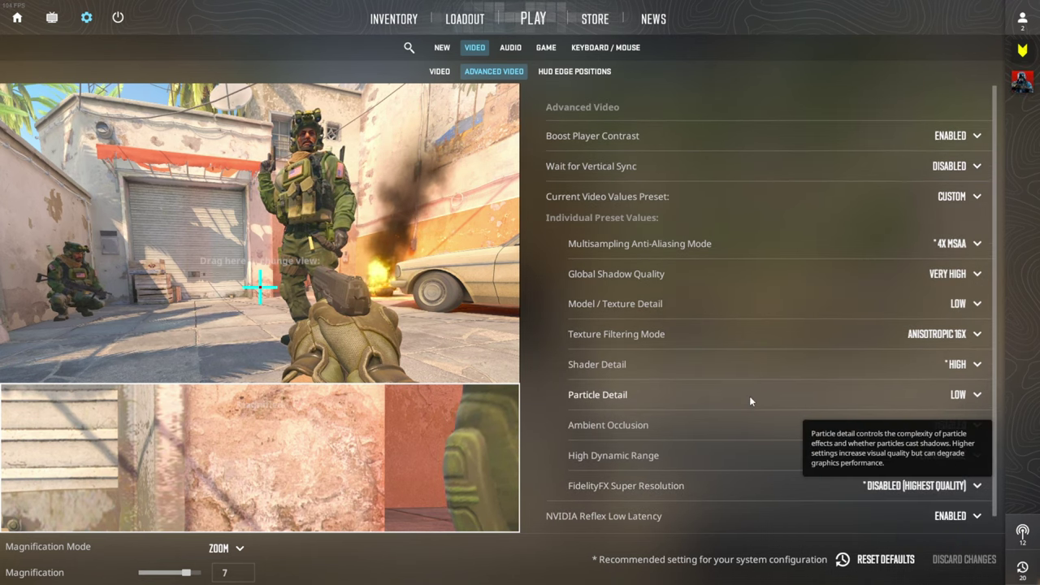
Start a competitive practice match on the Overpass map and join the Terrorists
left_click(538, 20)
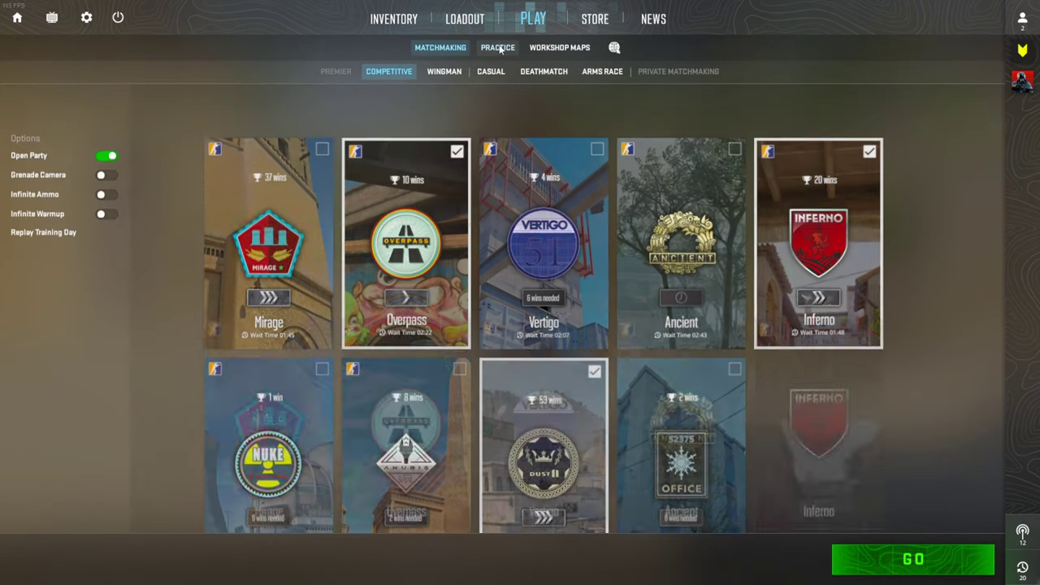
left_click(498, 48)
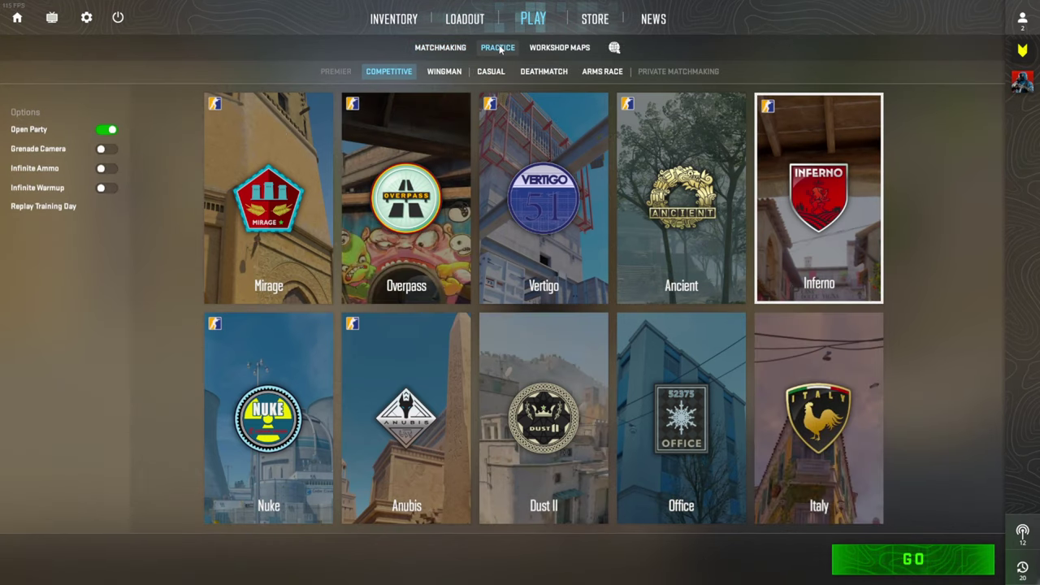
left_click(416, 144)
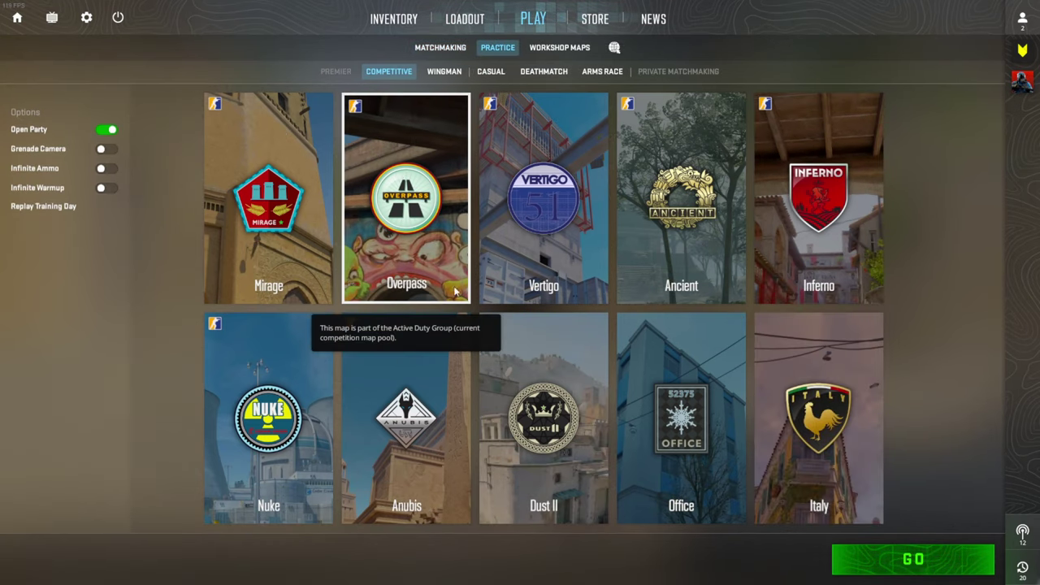
left_click(853, 559)
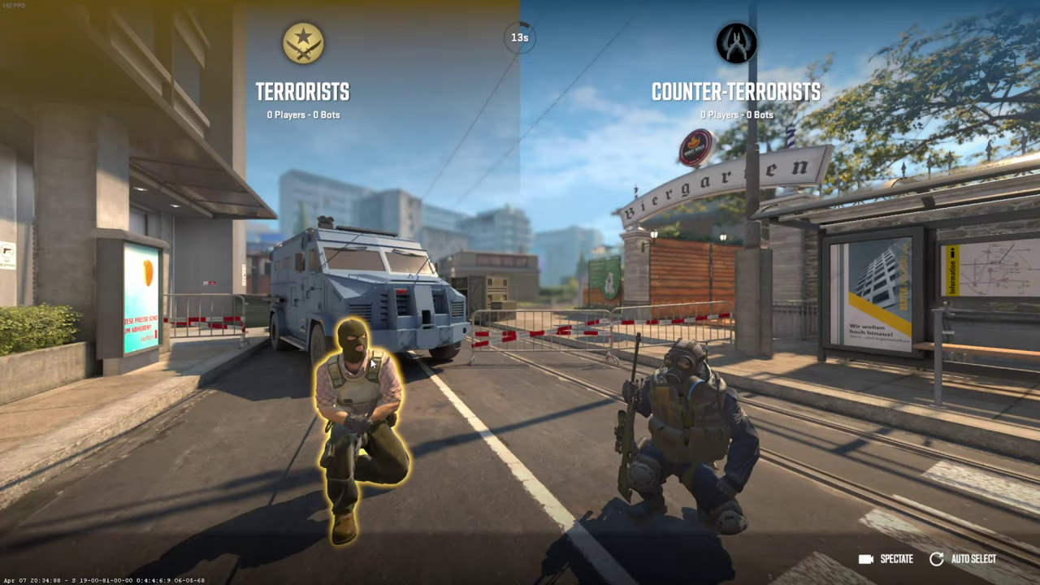
left_click(371, 363)
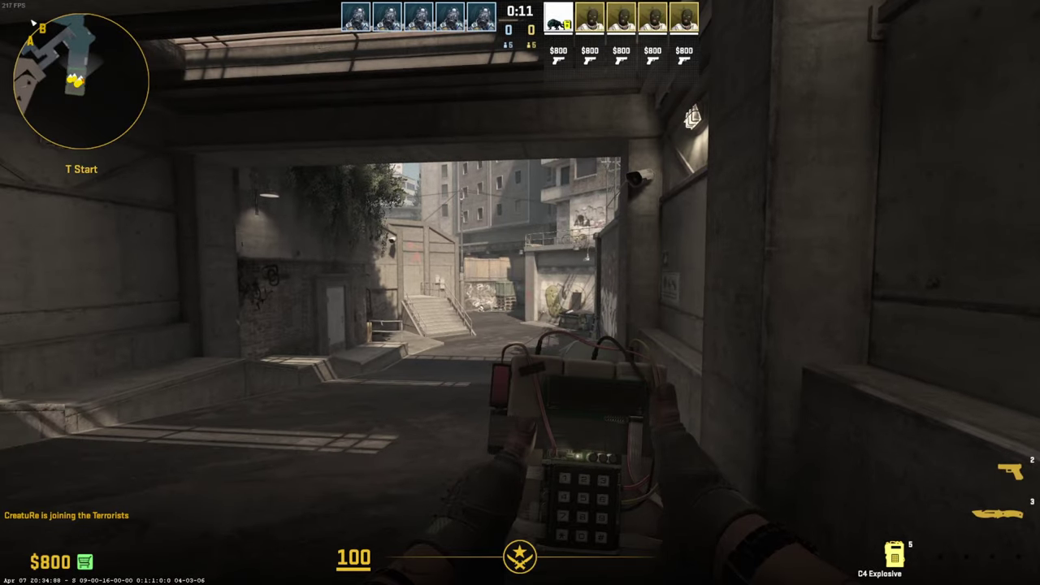
Remove all bots from the match by running bot_kick in the developer console
key("grave")
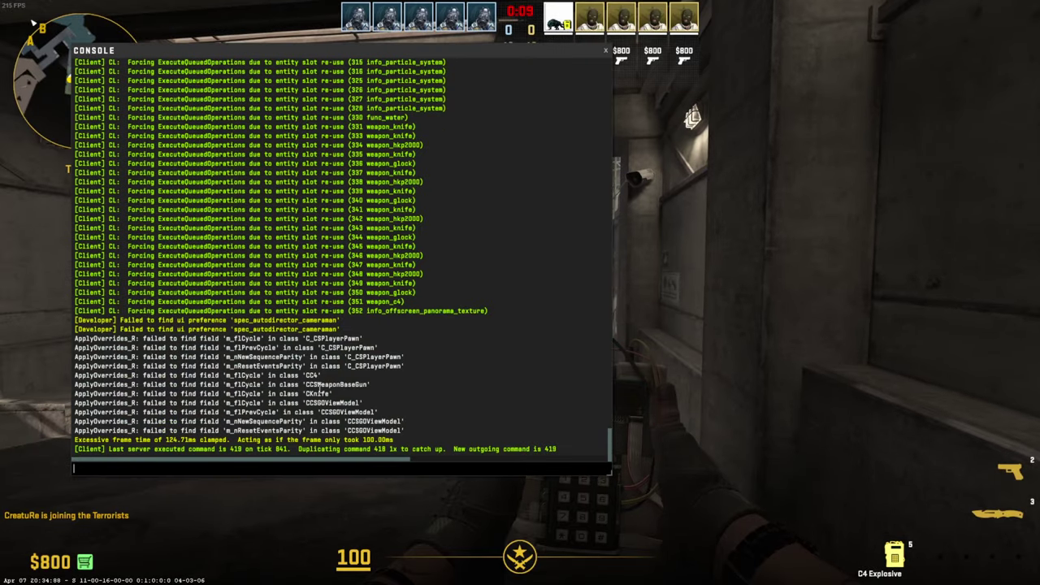
type("bot")
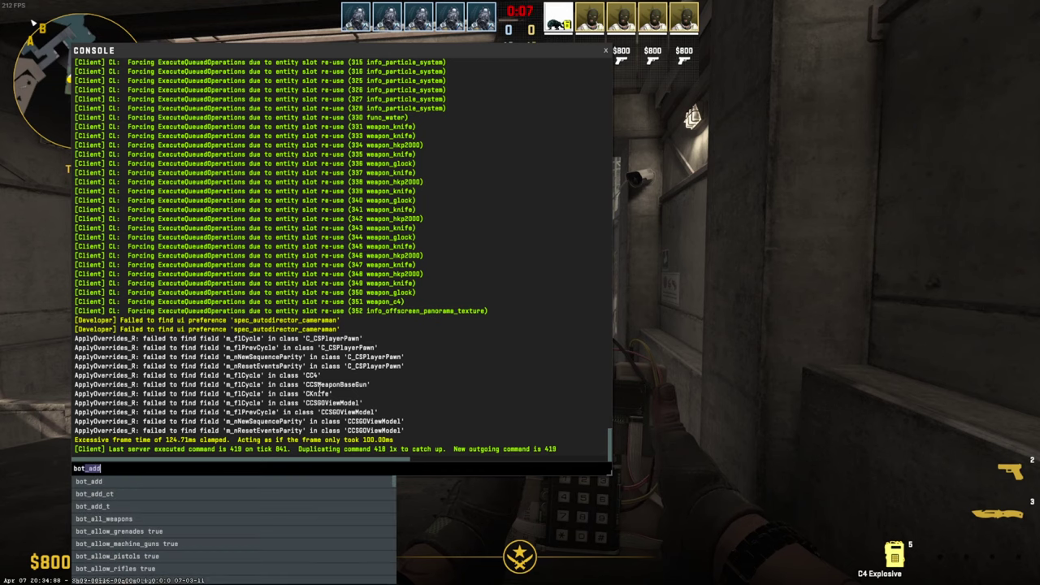
type("_kick")
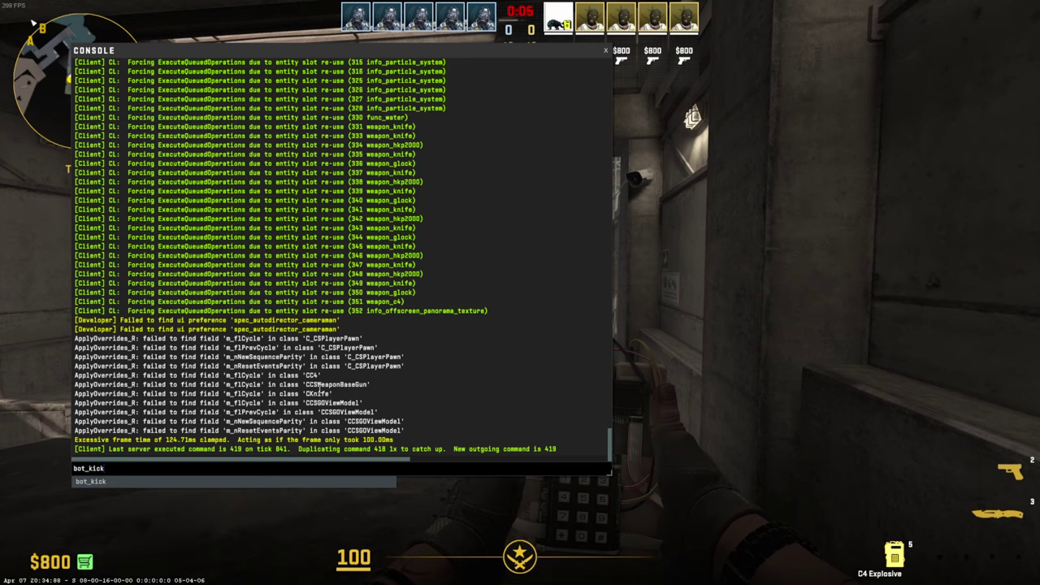
key("Return")
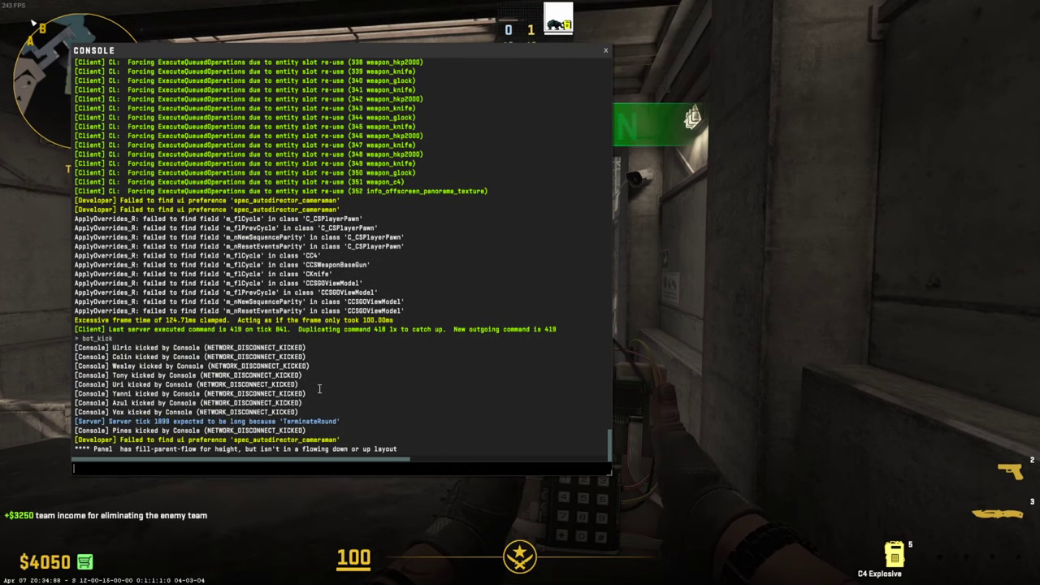
Check the Enable Developer Console option in the game settings and return to the match
key("grave")
key("Escape")
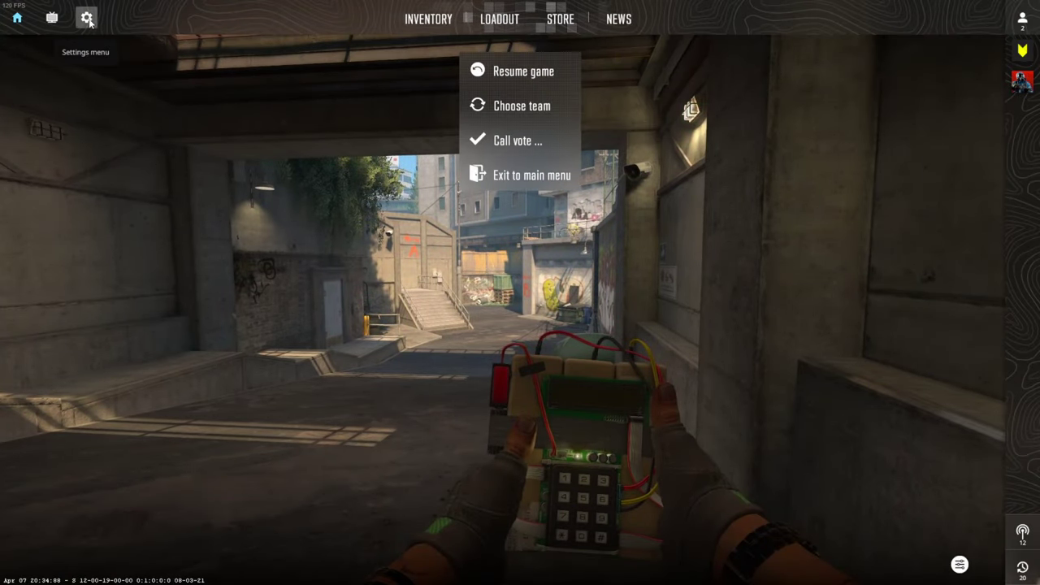
left_click(87, 18)
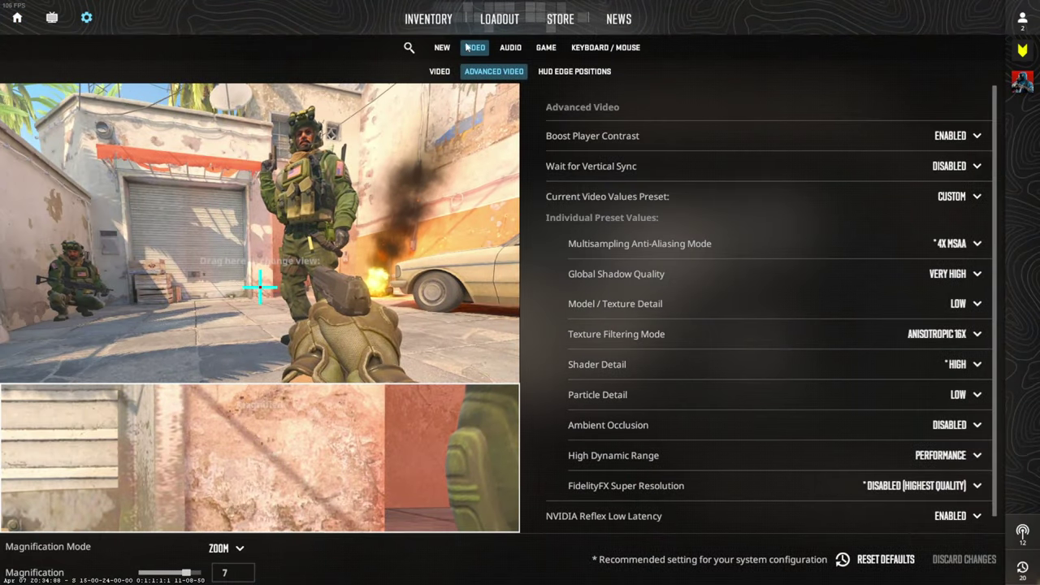
left_click(545, 47)
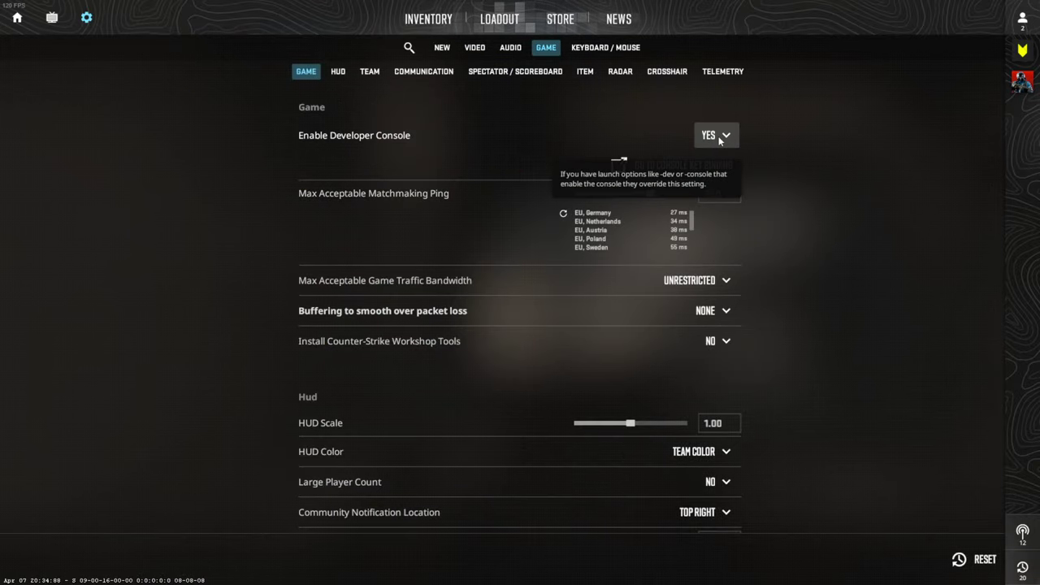
key("Escape")
key("Escape")
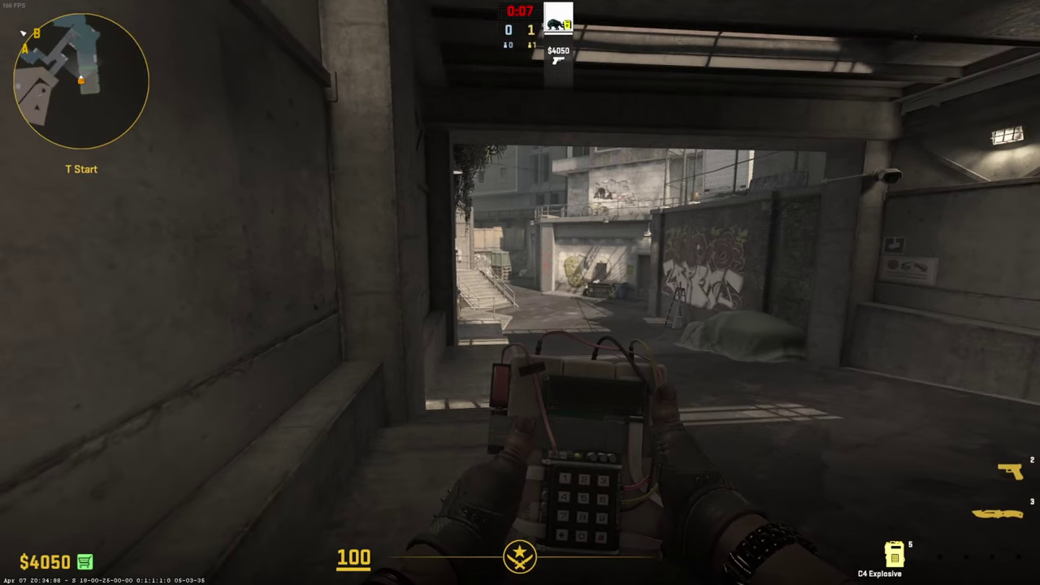
Remove the frame rate cap by running fps_max 0 in the developer console, and close the console
key("grave")
type("fps_max")
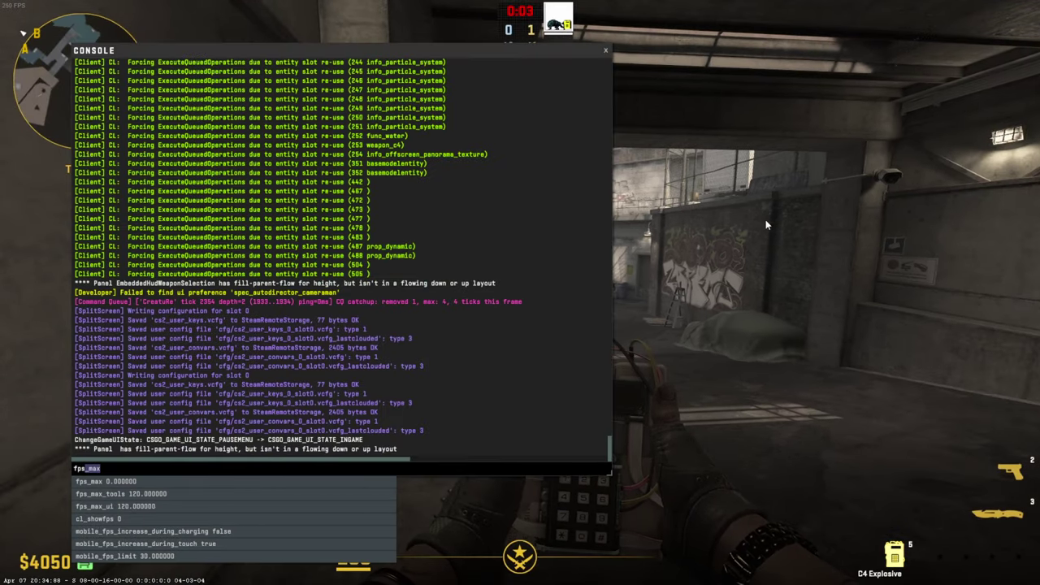
type("max 0")
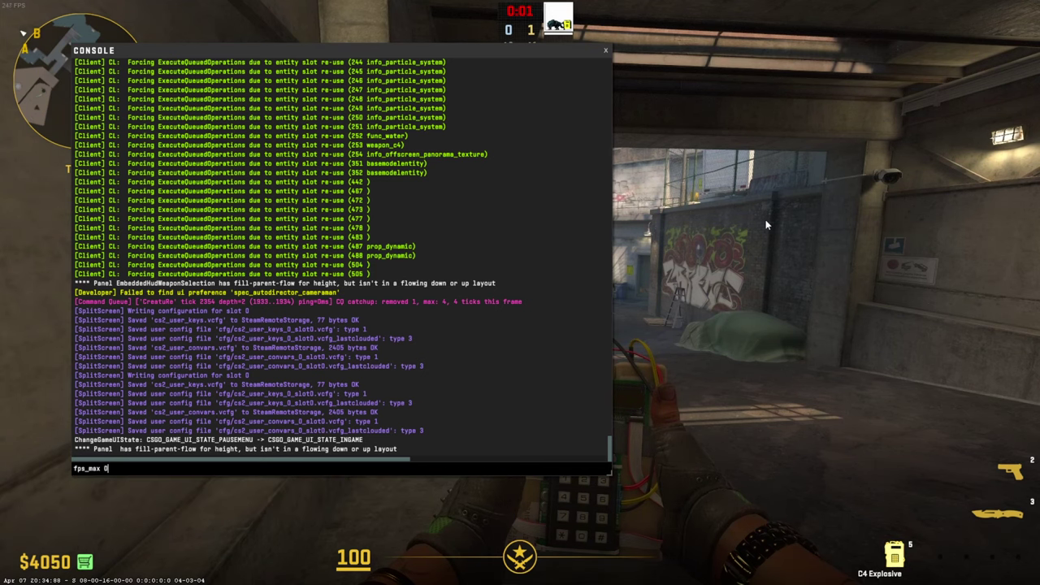
key("Return")
key("grave")
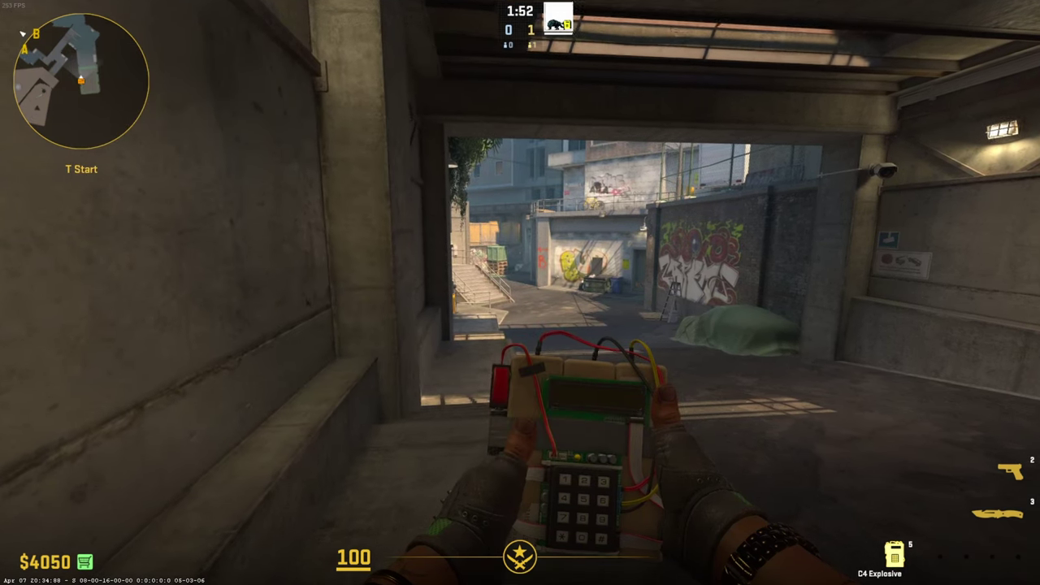
Run from T Start through Tunnels and Fountain to Upper Park to observe the frame rate
key("w")
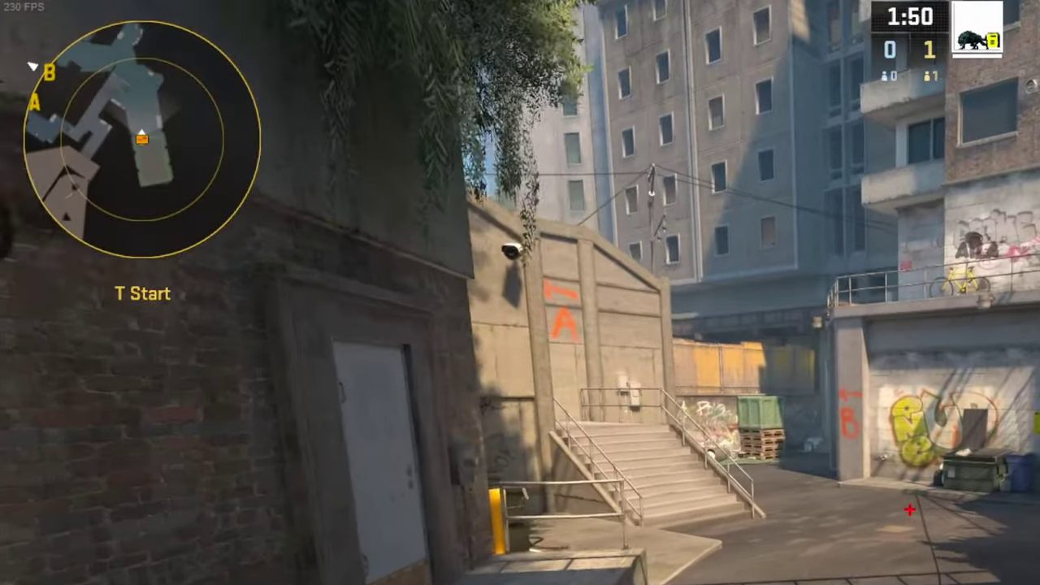
key("w")
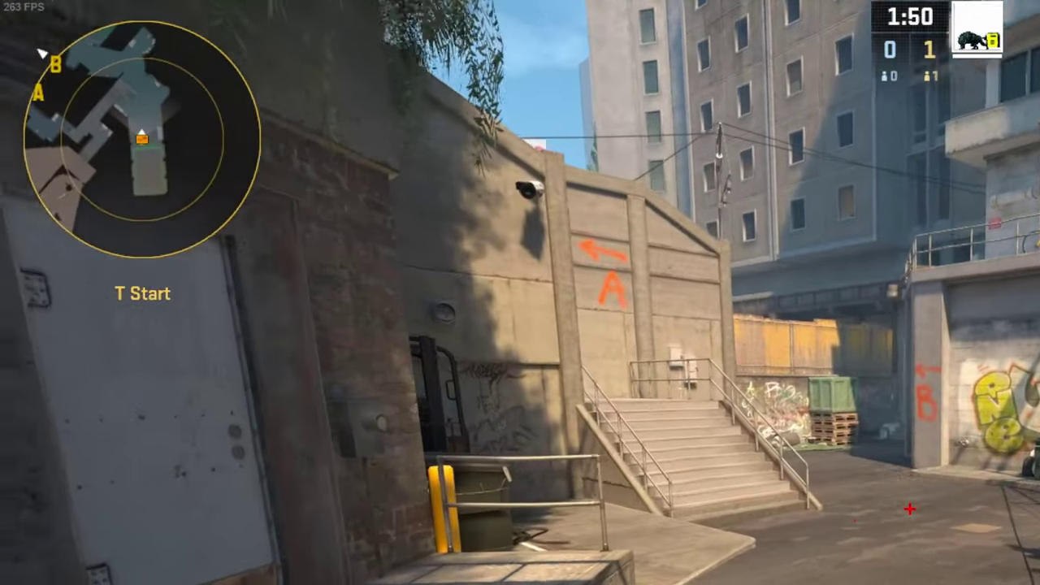
key("w")
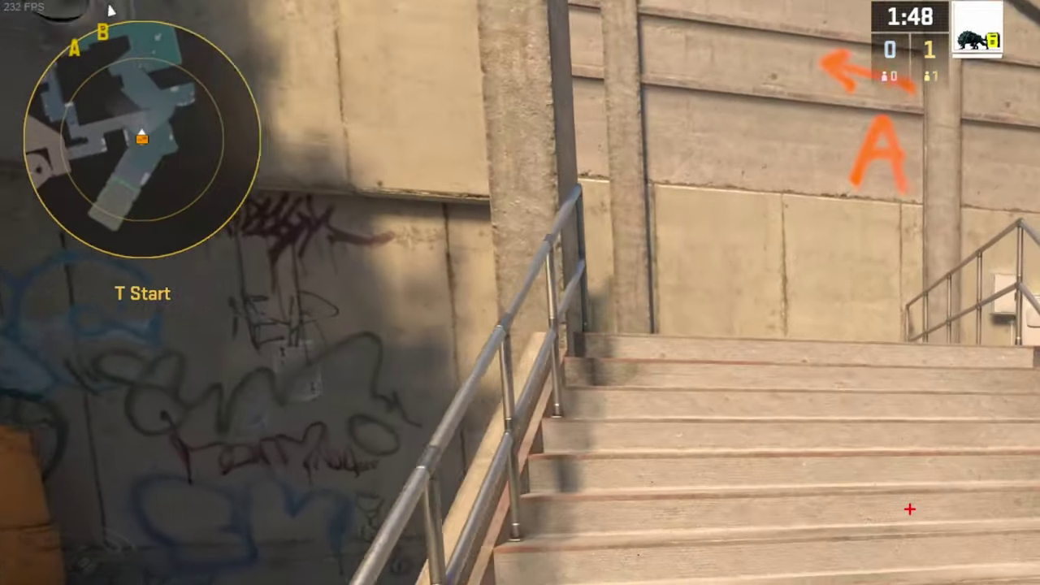
key("w")
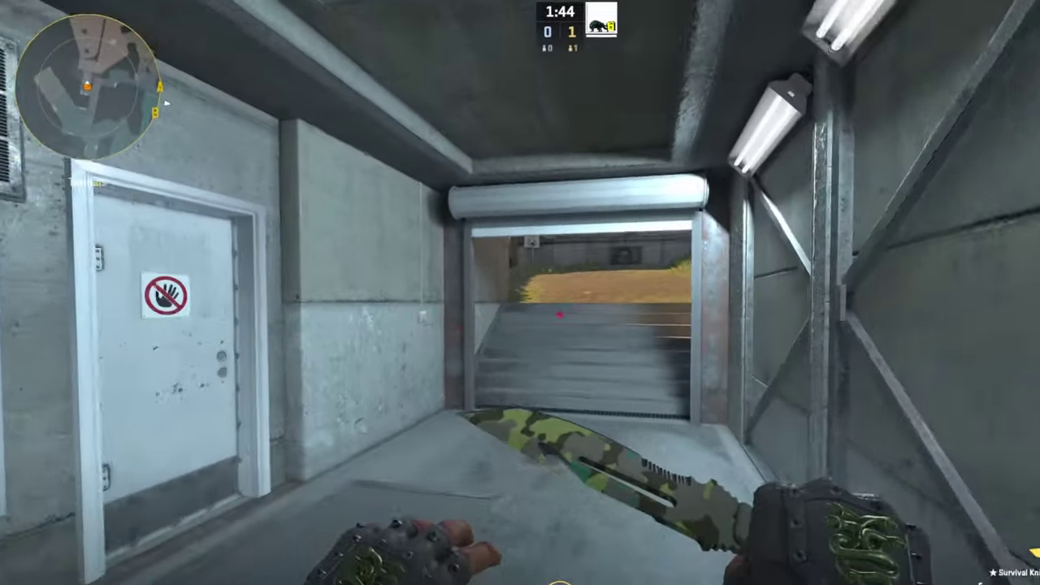
key("w")
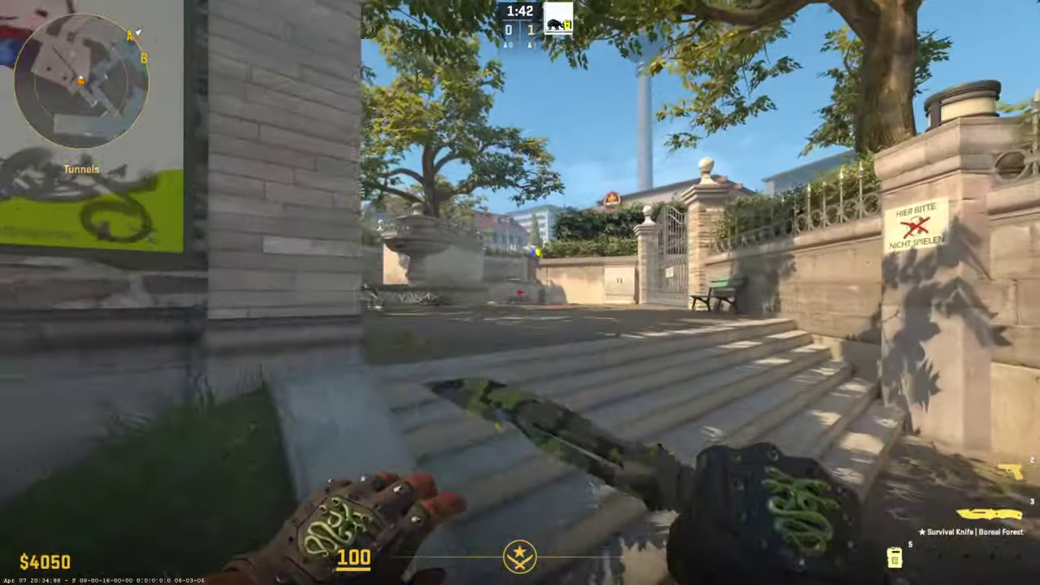
key("w")
key("w")
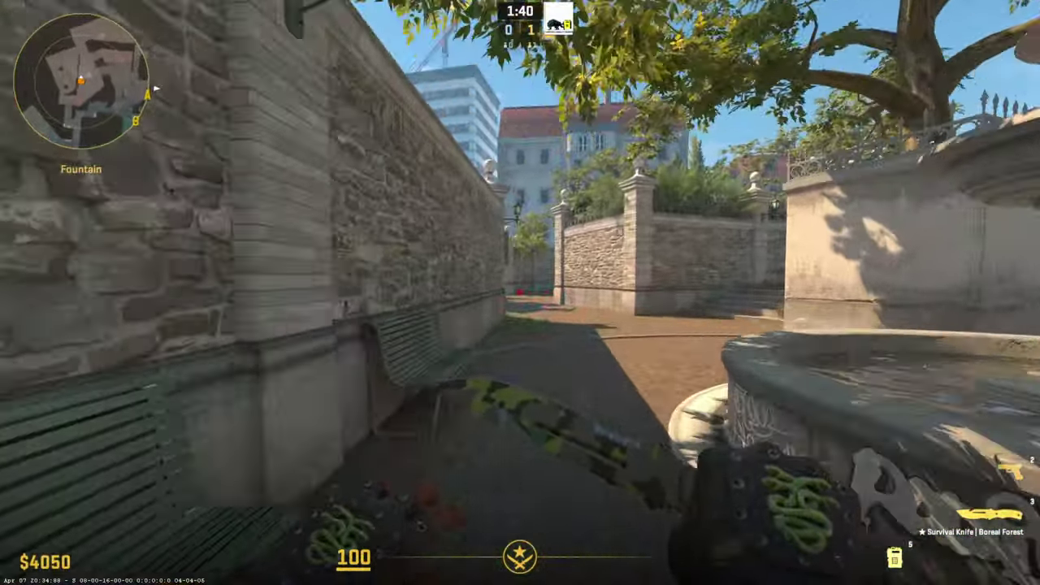
key("w")
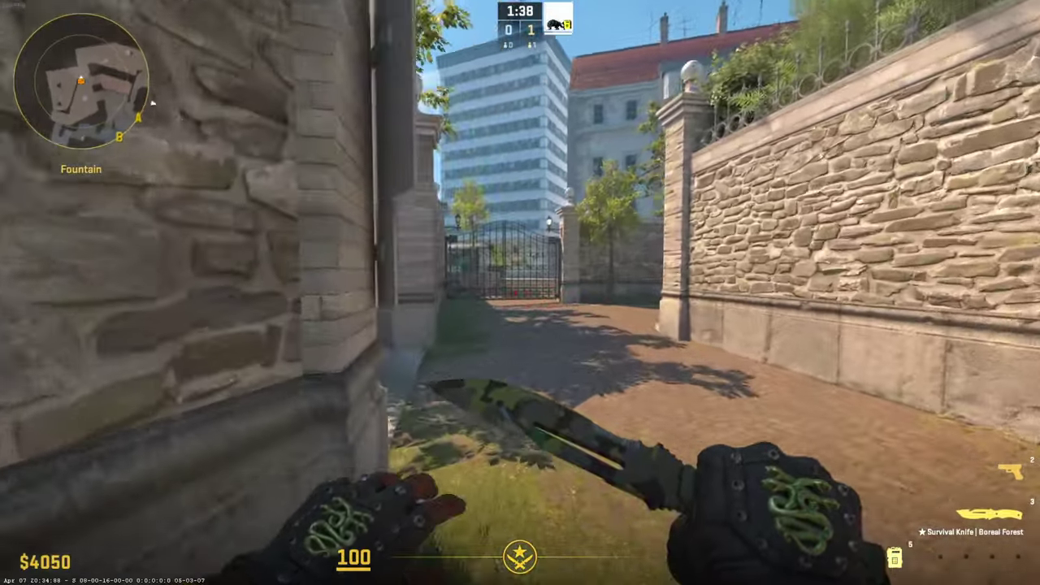
key("w")
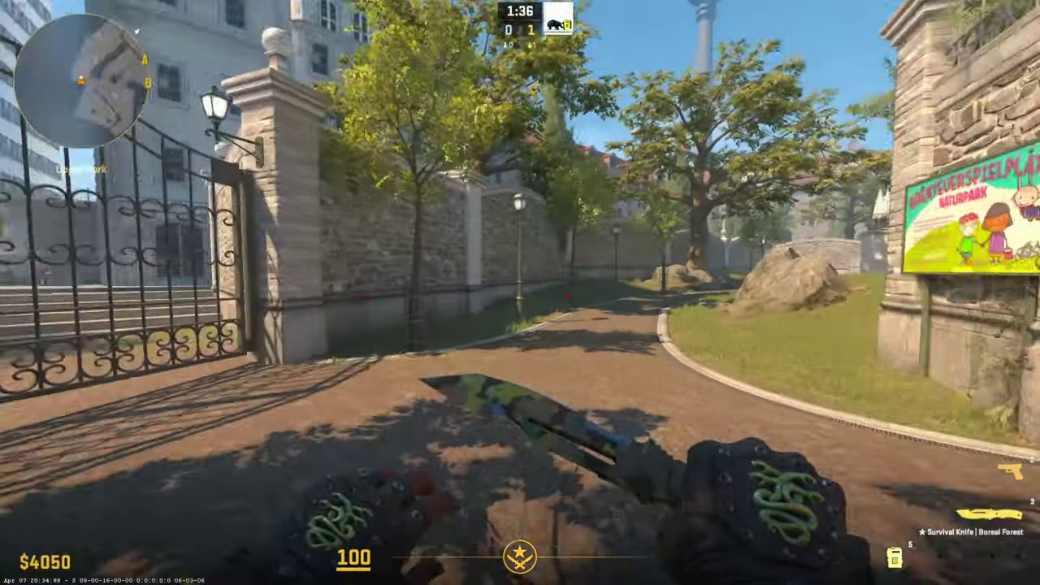
key("w")
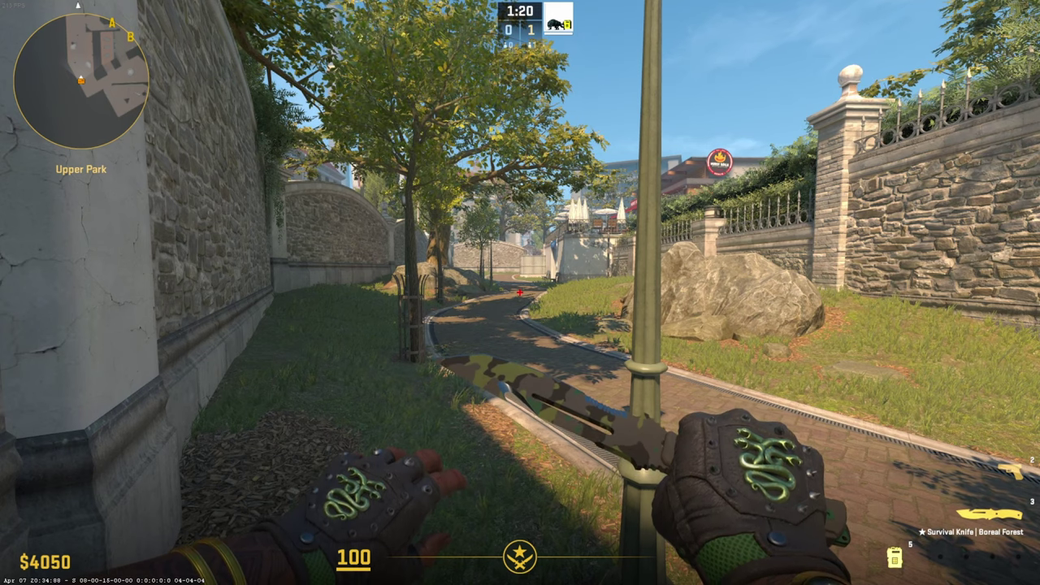
Set FidelityFX Super Resolution to Balanced in the advanced video settings and return to the match
key("Escape")
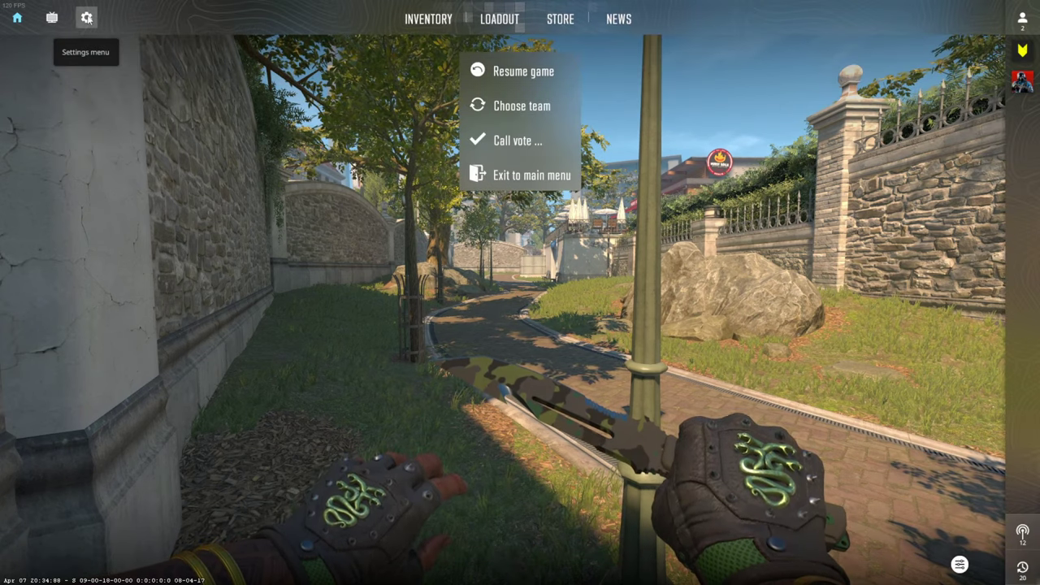
left_click(86, 17)
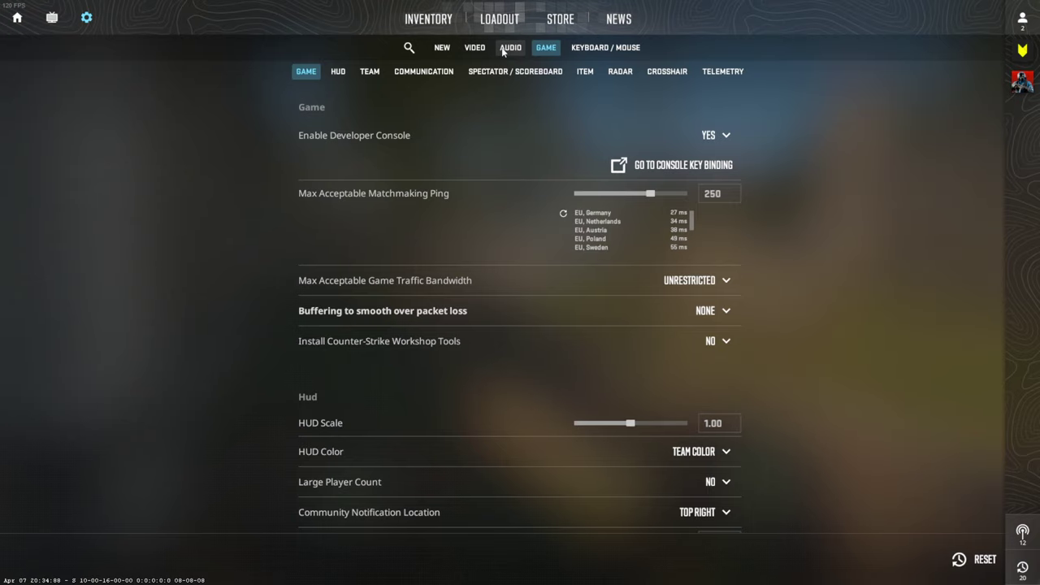
left_click(475, 47)
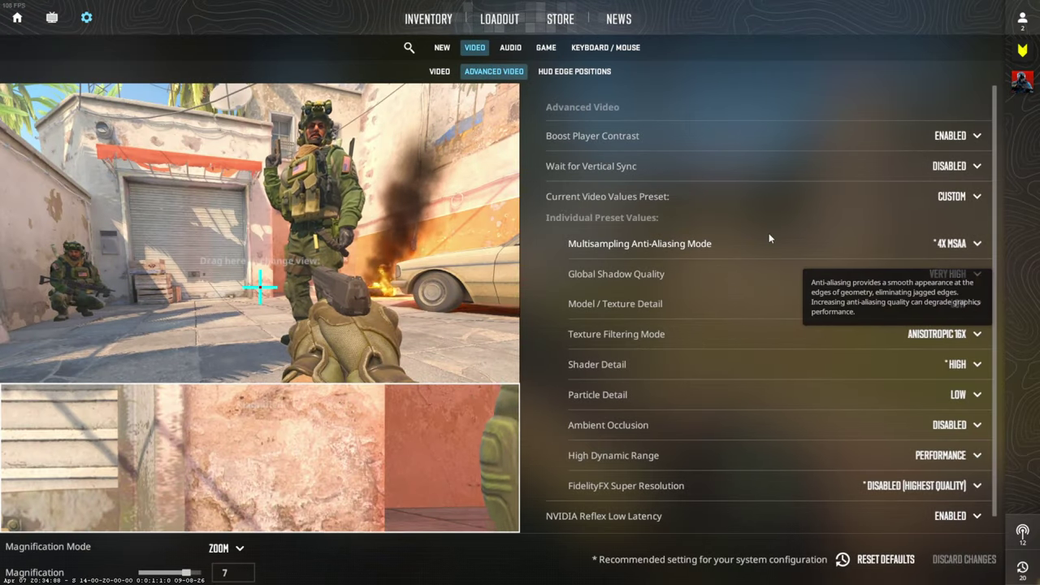
left_click(923, 486)
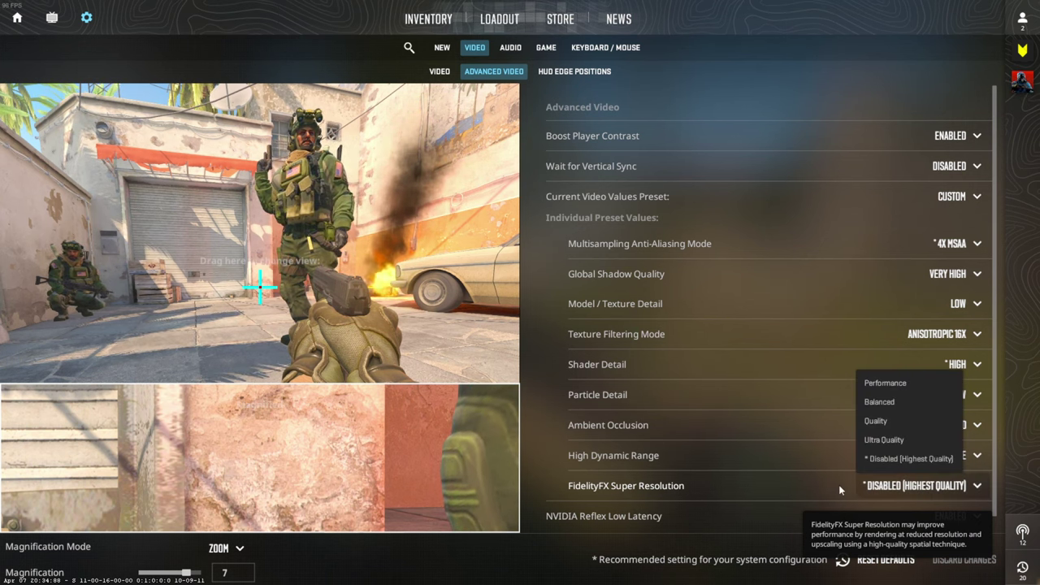
left_click(891, 402)
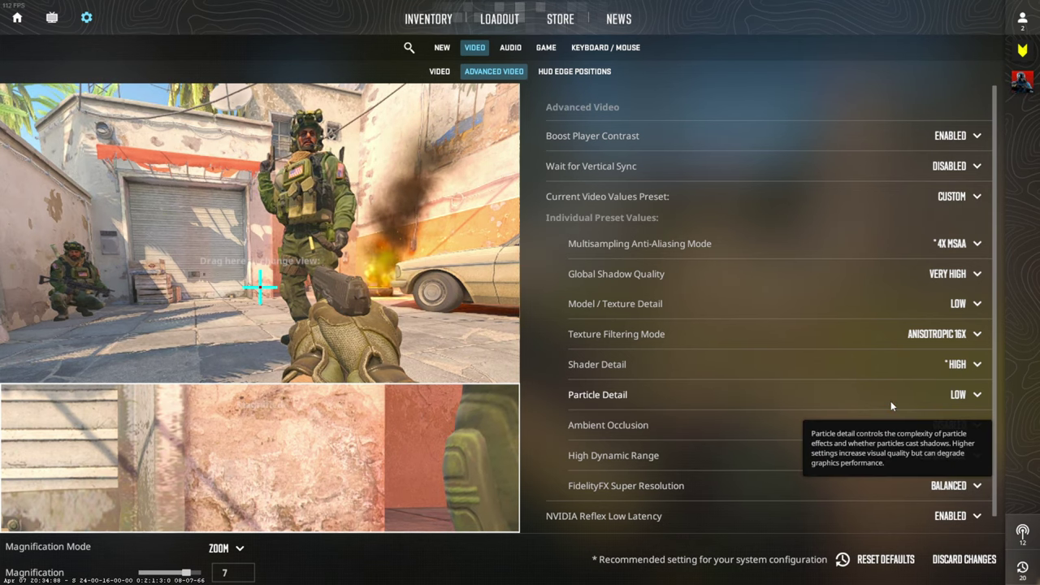
key("Escape")
key("Escape")
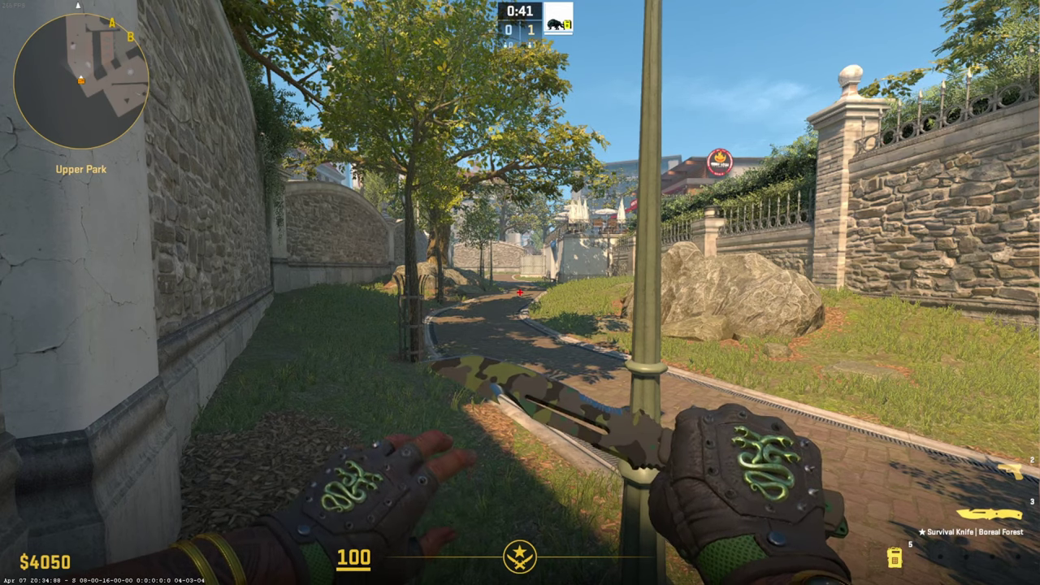
Review the Multisampling Anti-Aliasing Mode options in the advanced video settings and resume the match in Upper Park
key("Escape")
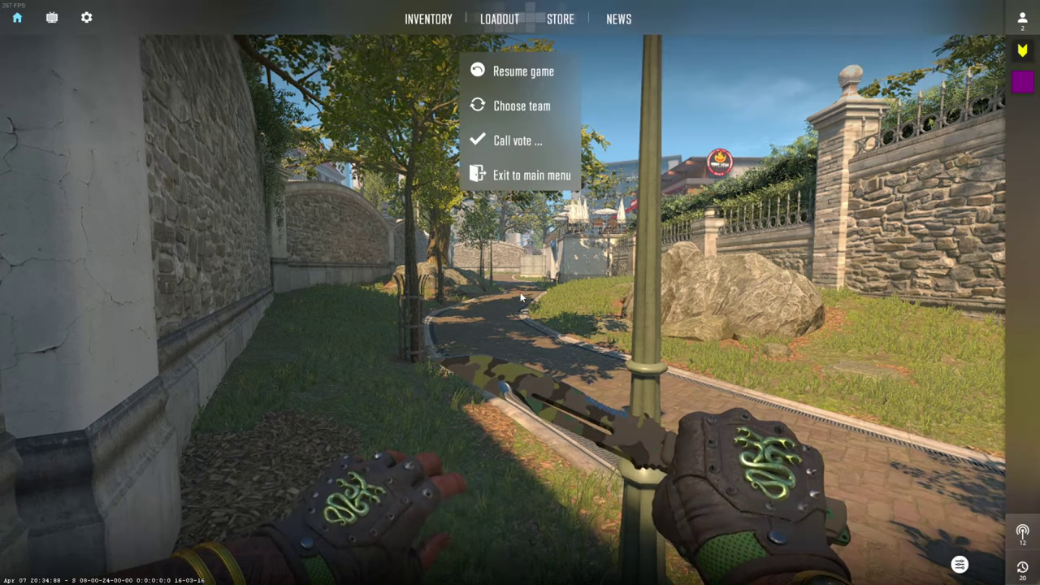
left_click(86, 18)
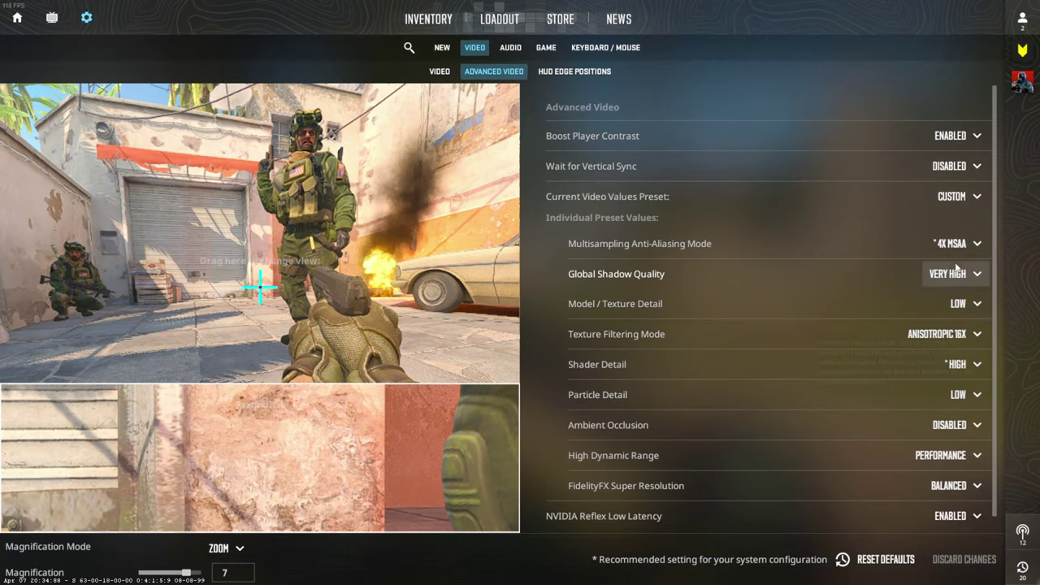
left_click(966, 245)
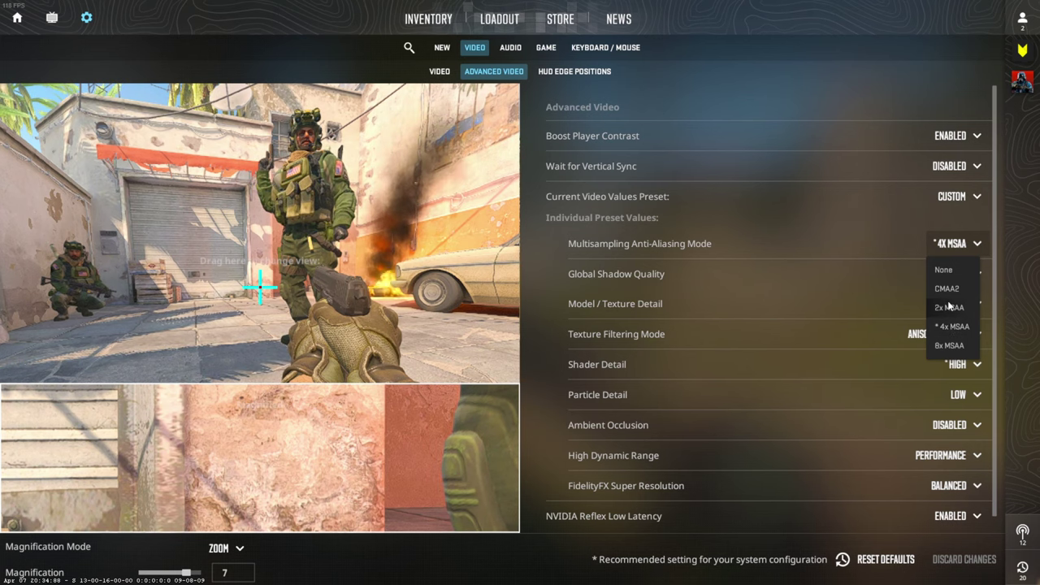
key("Escape")
key("Escape")
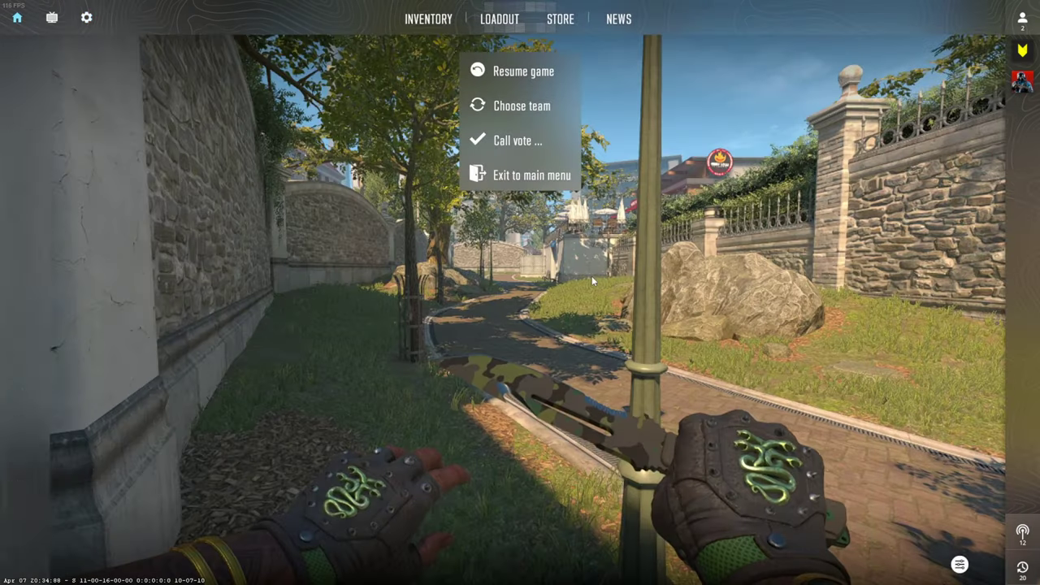
key("Escape")
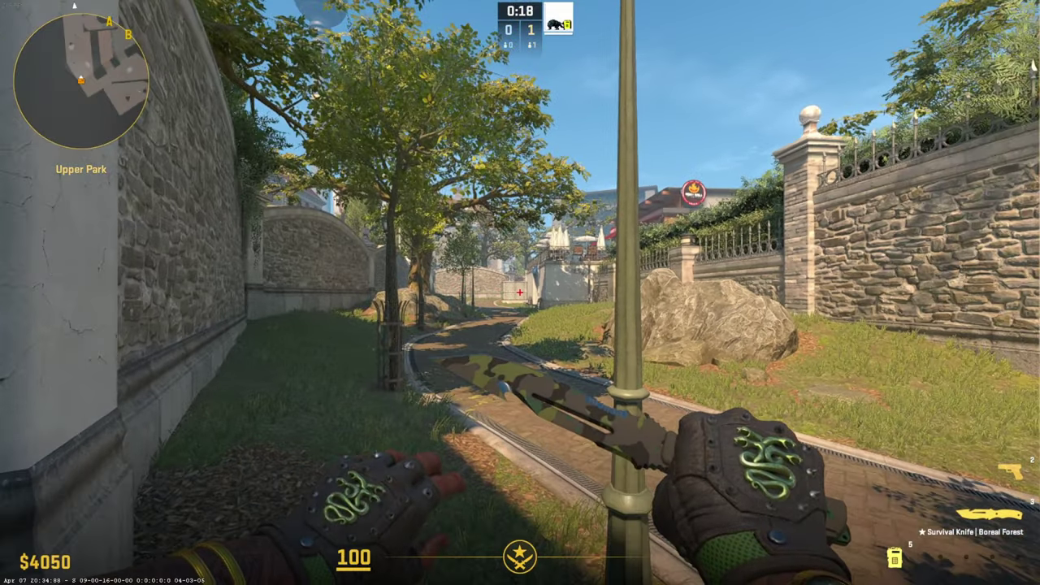
key("w")
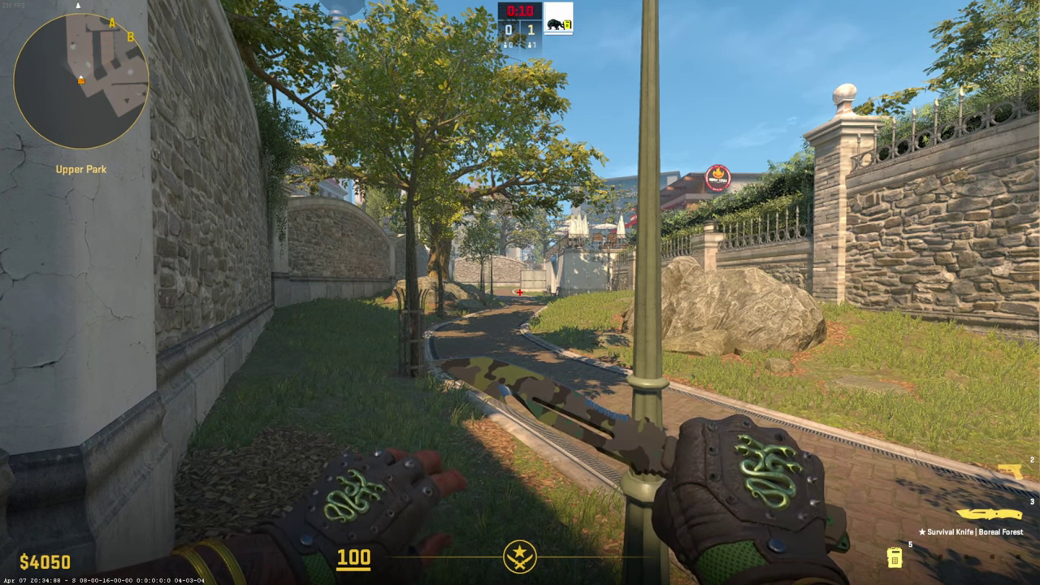
Leave the practice match and choose Natural as the EQ Profile in the audio settings
key("Escape")
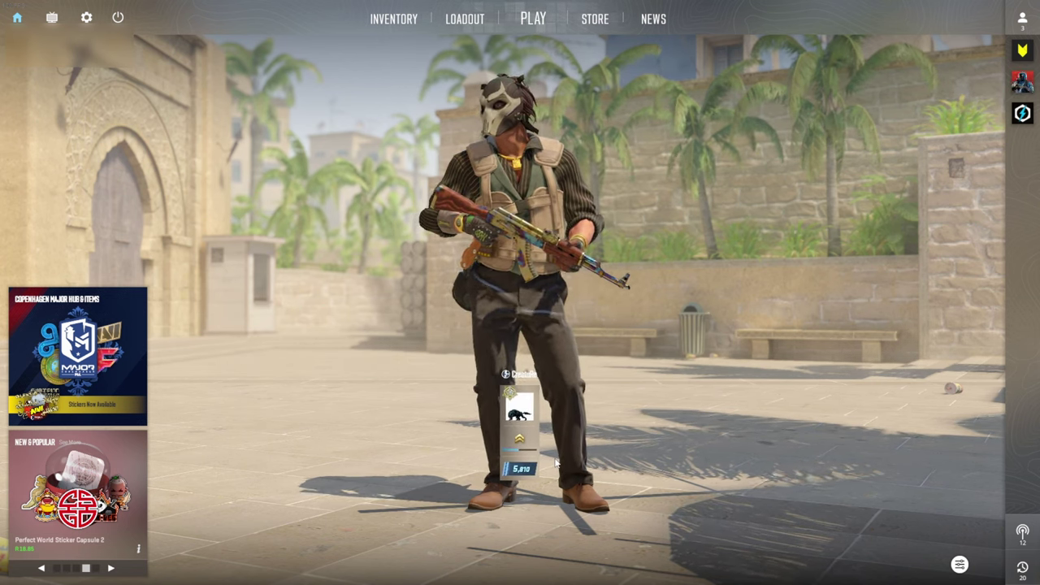
left_click(87, 17)
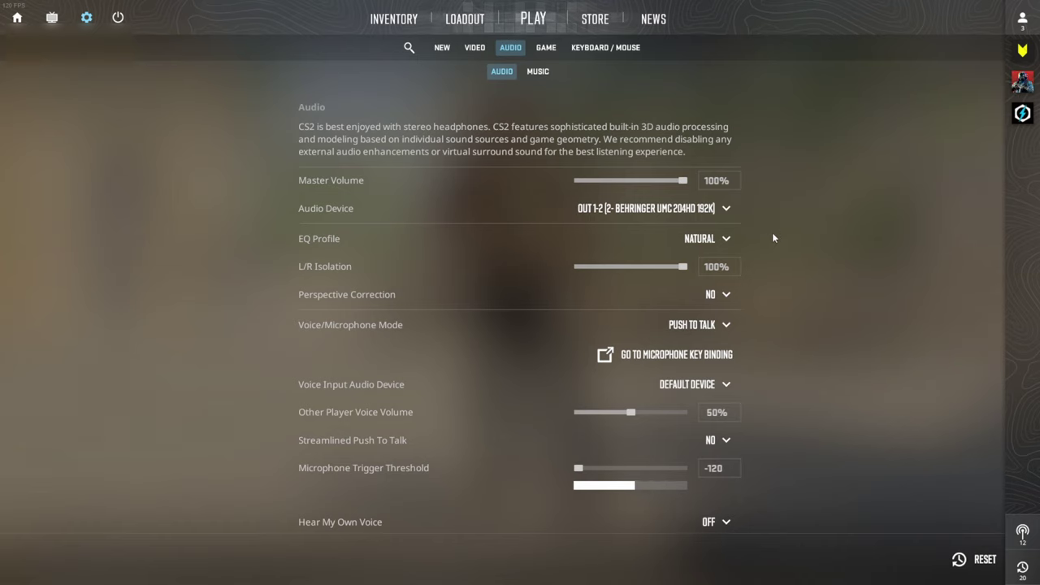
mouse_move(727, 239)
left_click(727, 238)
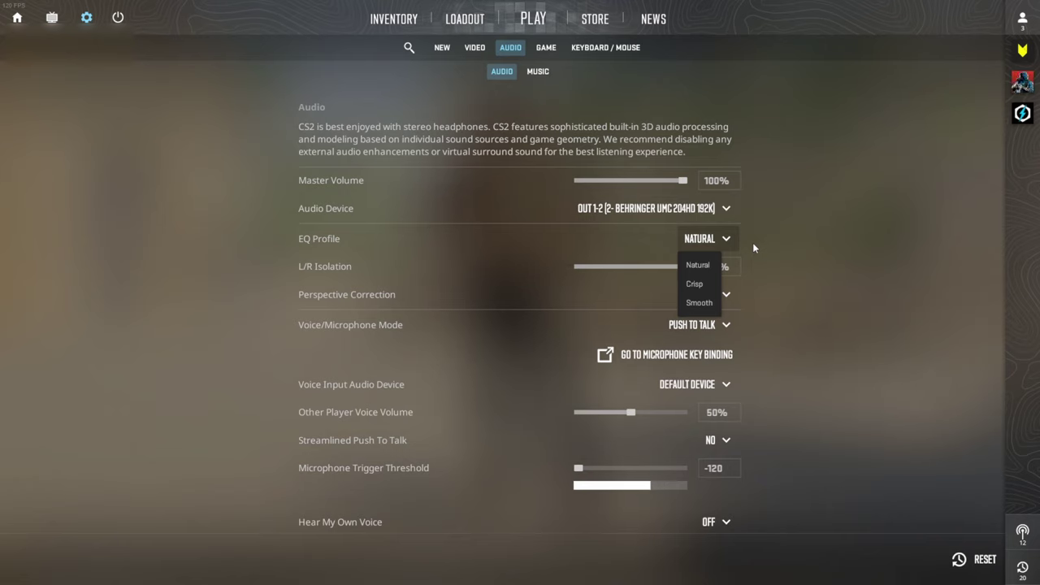
left_click(704, 269)
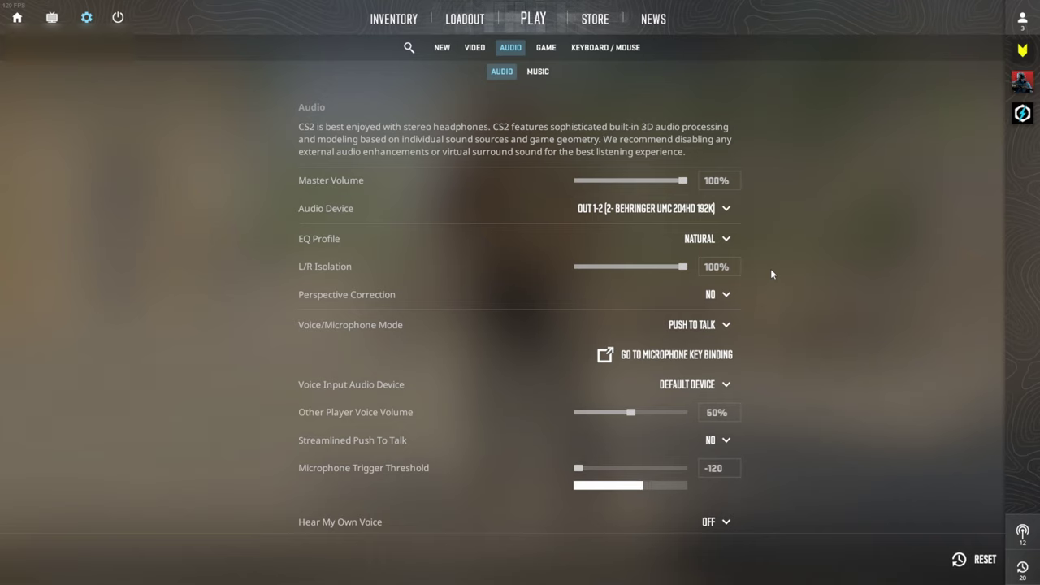
Read the Perspective Correction description and choose No for that audio option
mouse_move(334, 294)
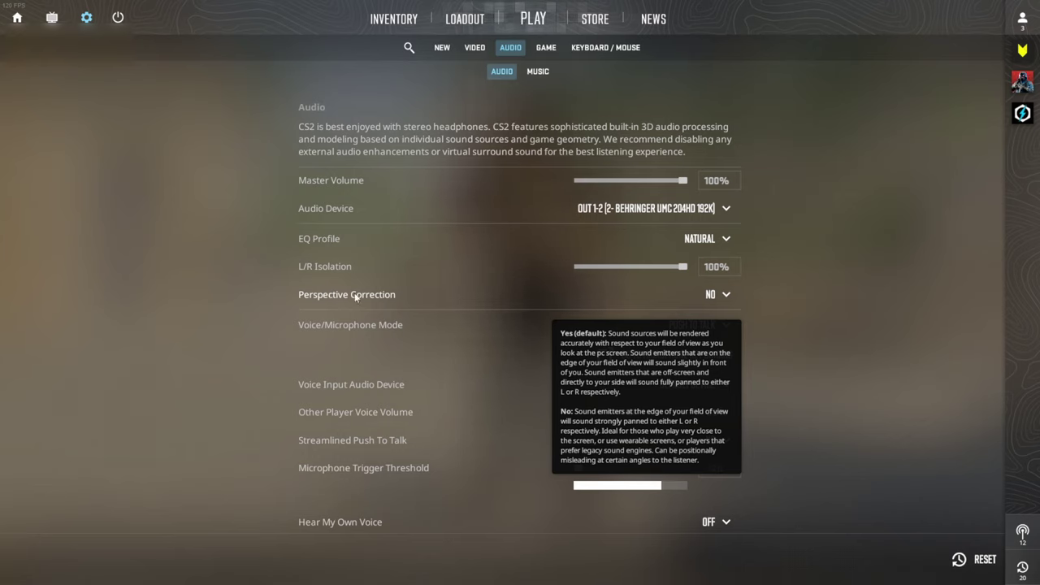
left_click(732, 294)
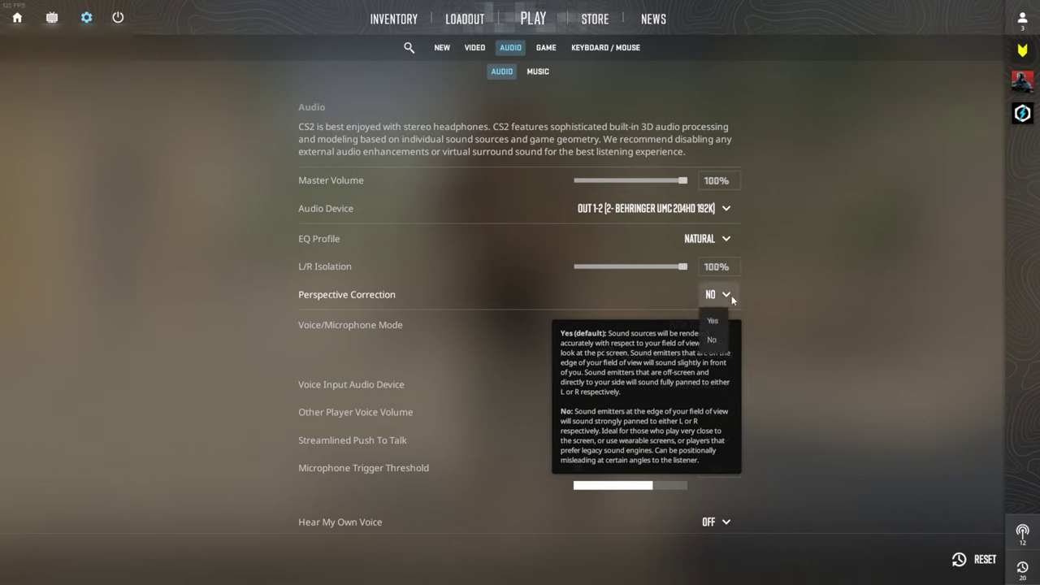
left_click(715, 340)
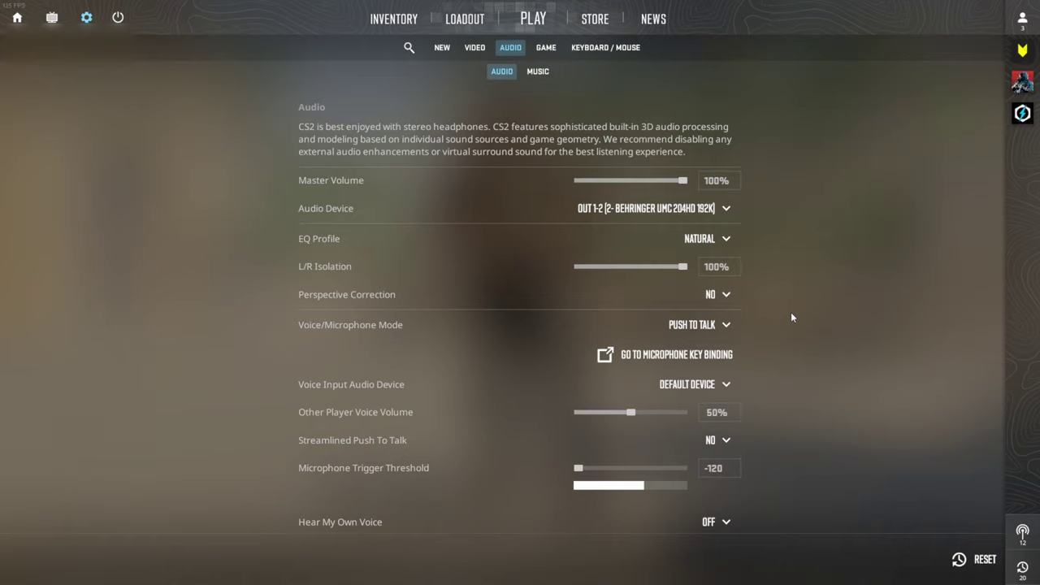
Switch from the game to the Windows sound settings and bring up the classic Sound dialog with the playback devices
mouse_move(727, 292)
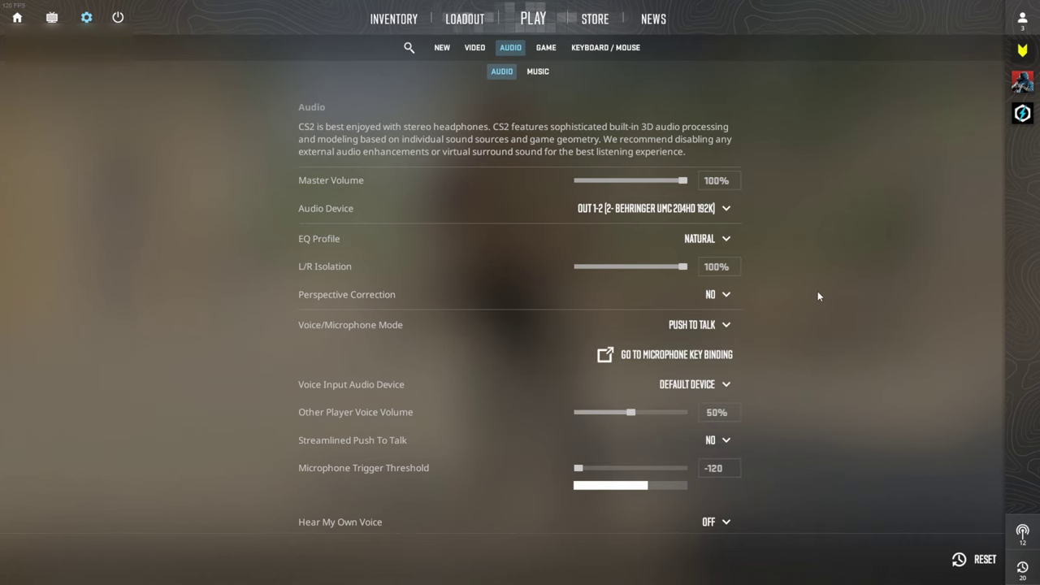
key("alt+Tab")
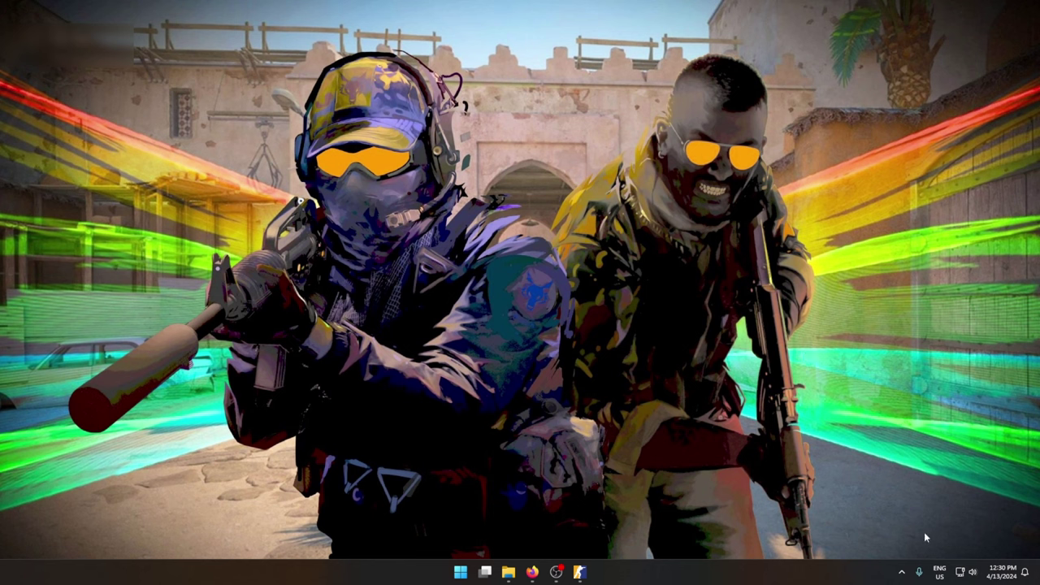
right_click(973, 571)
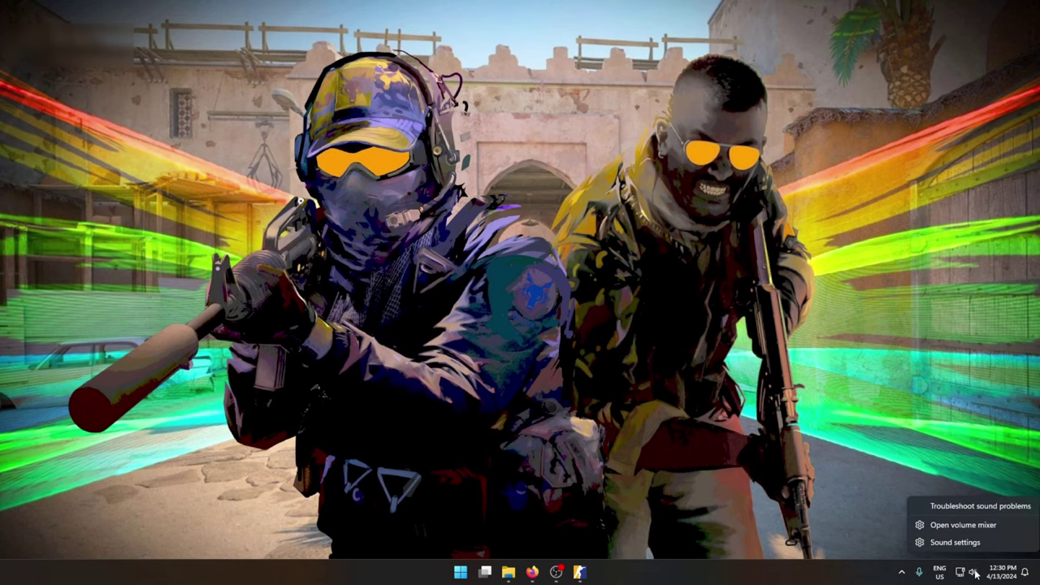
left_click(955, 542)
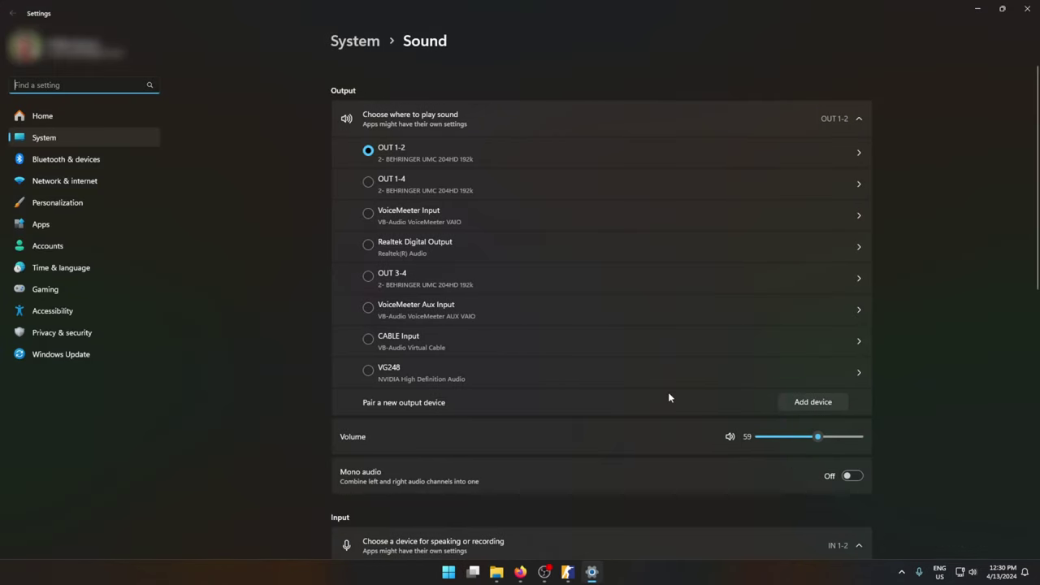
scroll(497, 329, "down", 8)
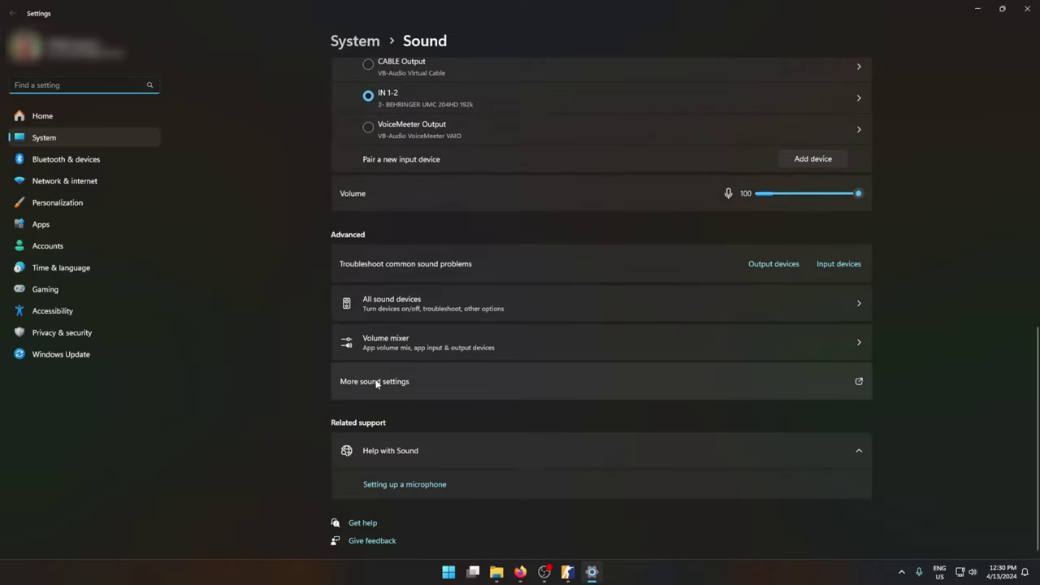
left_click(475, 381)
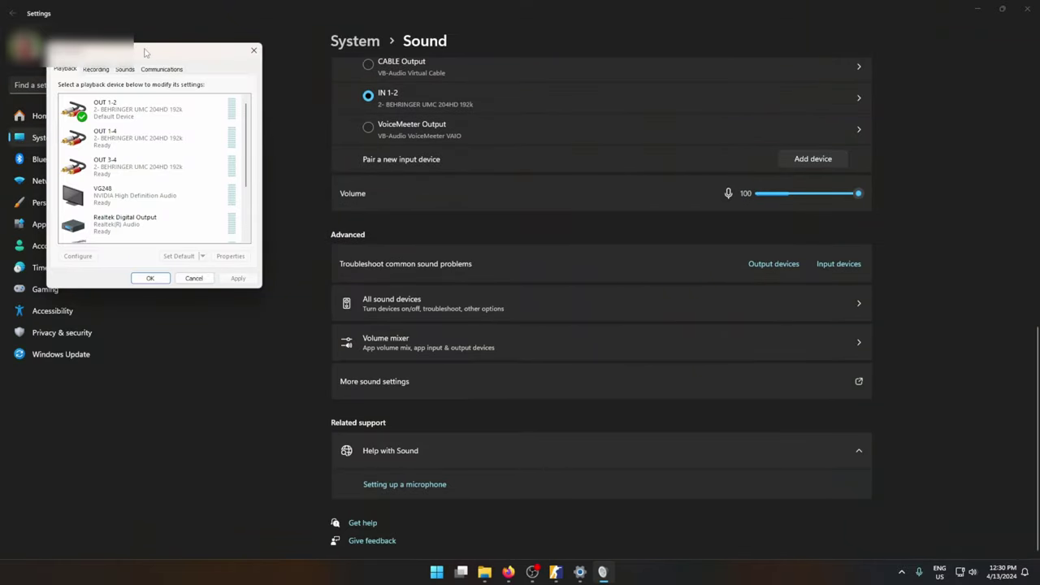
left_click_drag(144, 51, 504, 232)
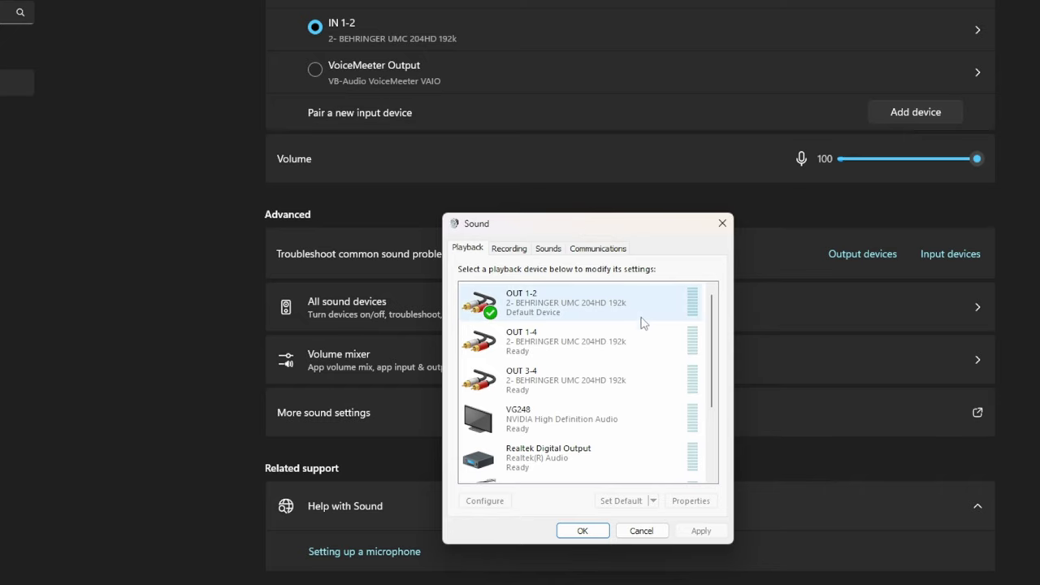
Set the spatial sound format of the OUT 1-2 playback device to Dolby Atmos for Headphones and close the sound windows
right_click(574, 307)
left_click(624, 408)
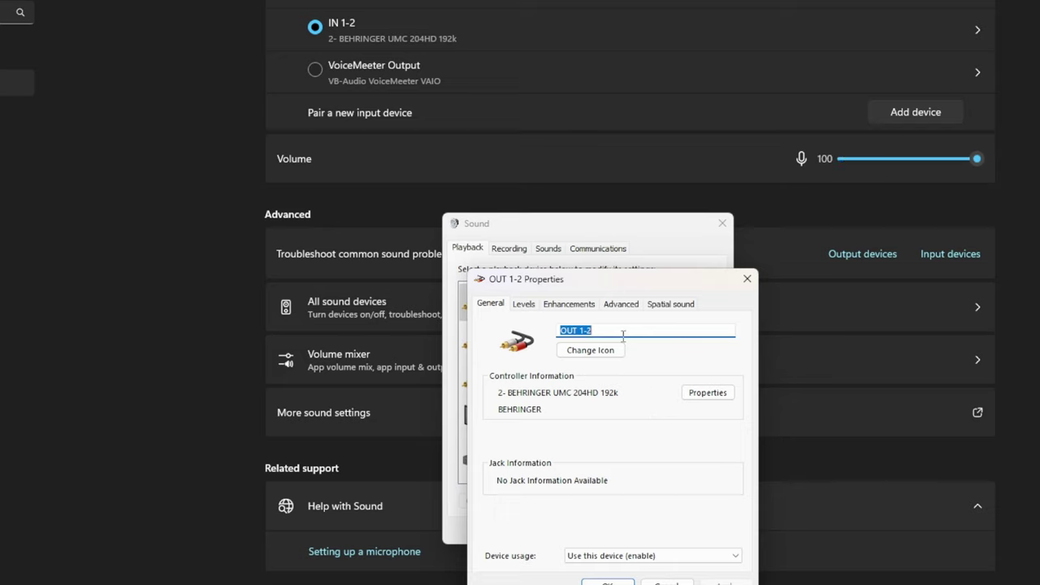
left_click(673, 308)
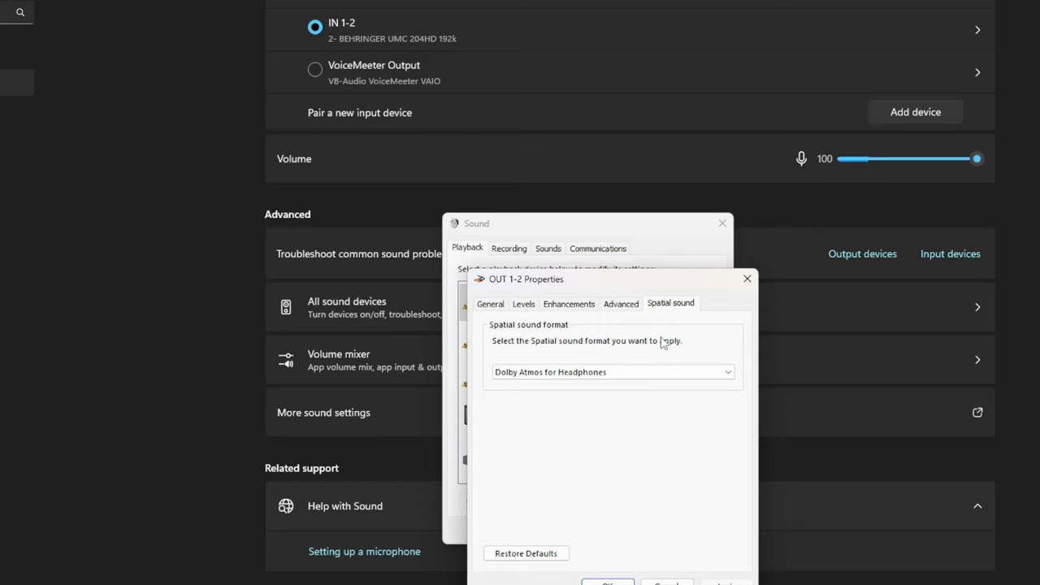
left_click(632, 372)
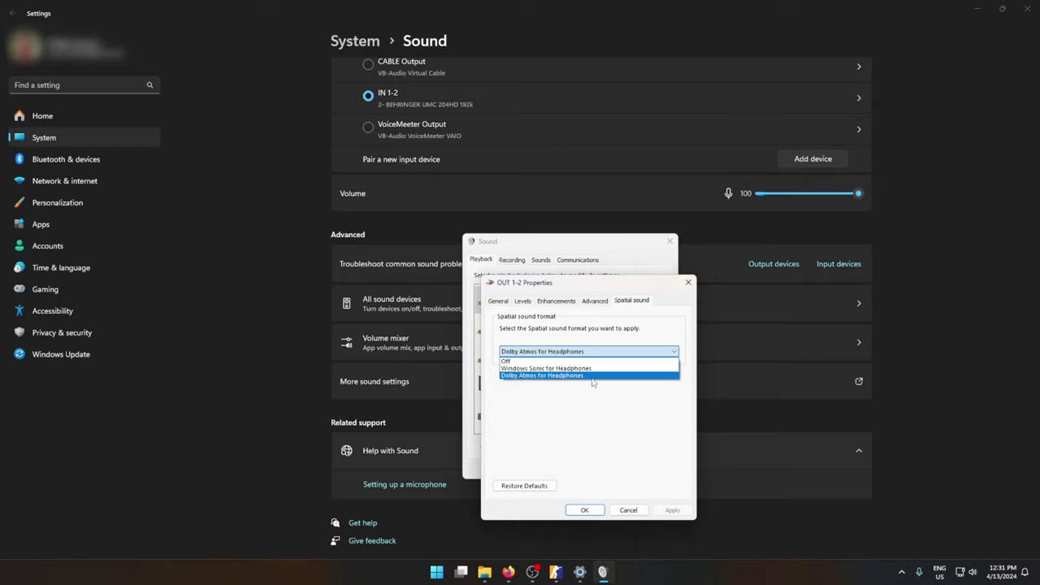
left_click(551, 376)
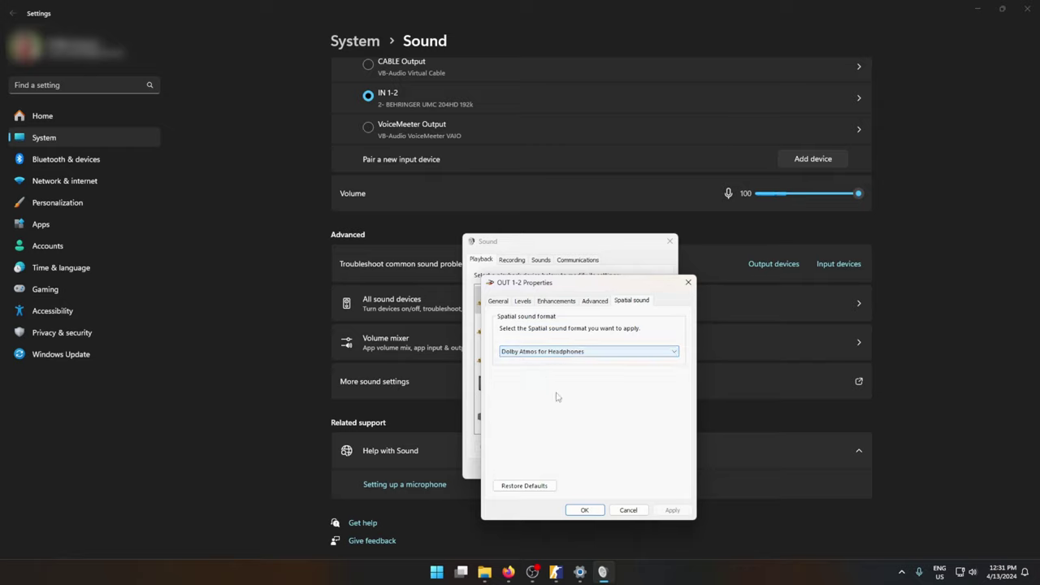
left_click(584, 509)
left_click(571, 471)
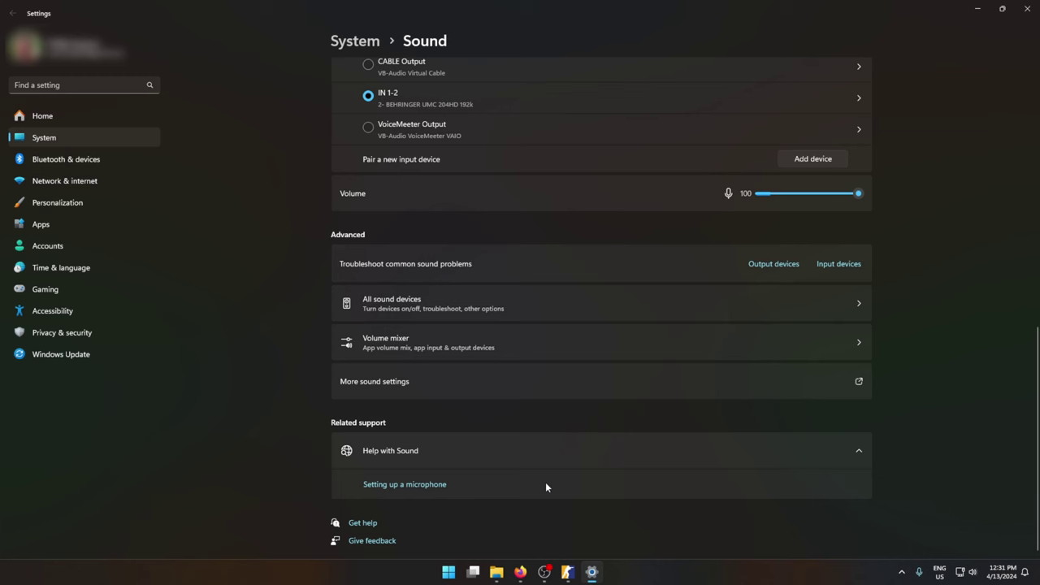
left_click(1028, 8)
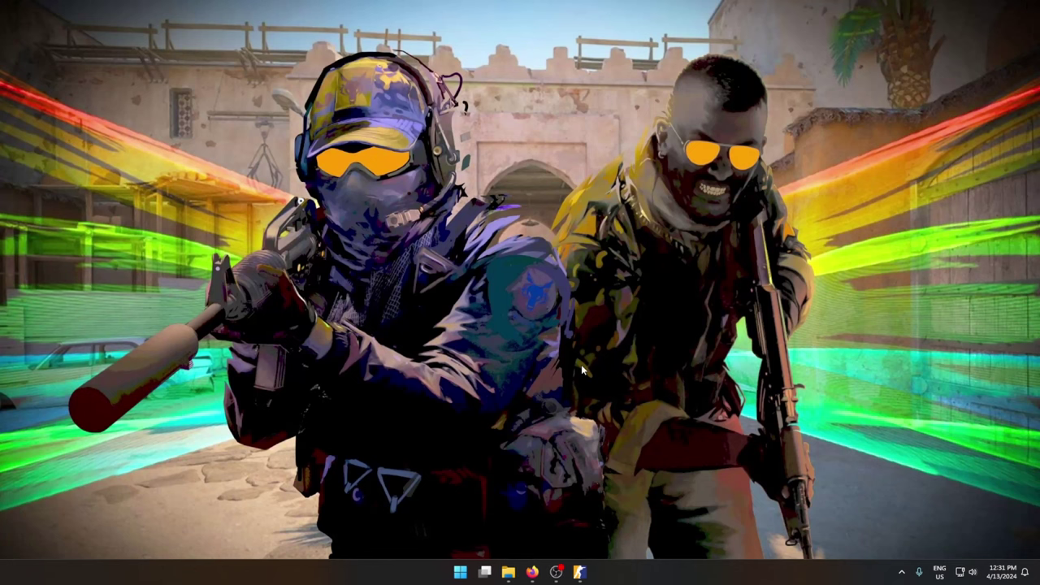
Switch to the Microsoft Store, search for "dolby ac" and open the Dolby Access app page
key("super")
type("mic")
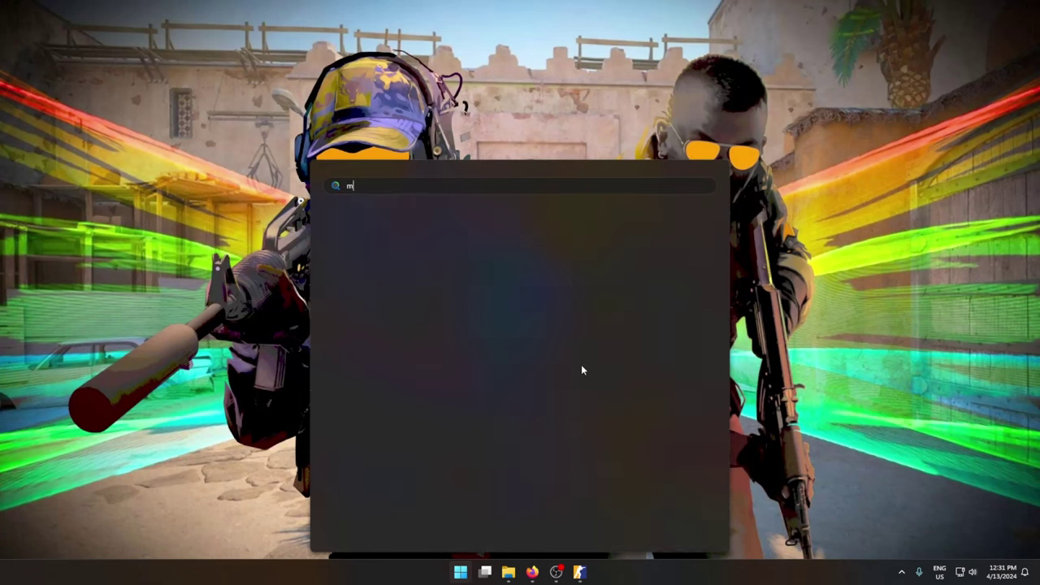
left_click(400, 275)
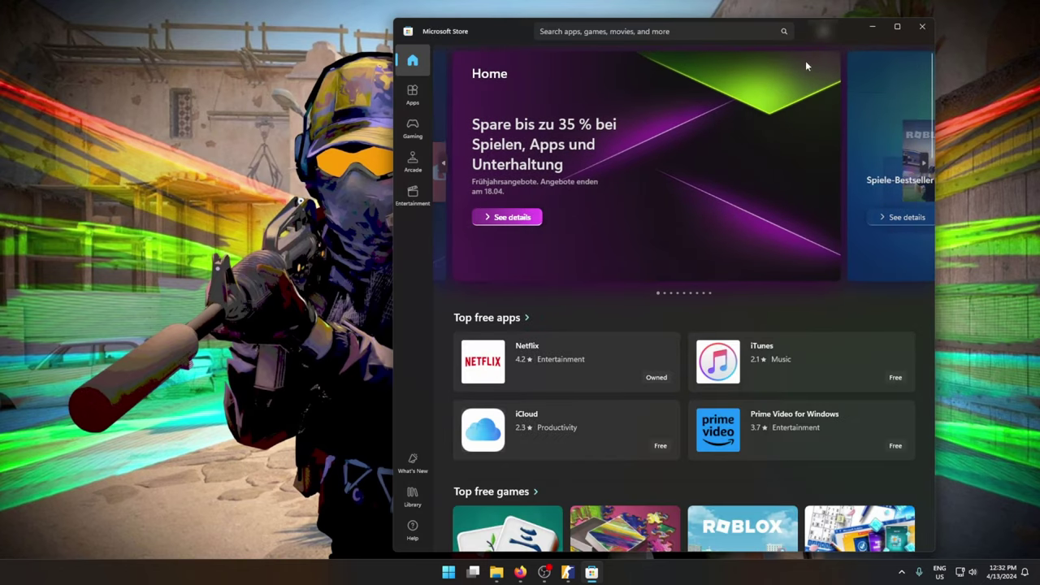
left_click(716, 28)
type("dol")
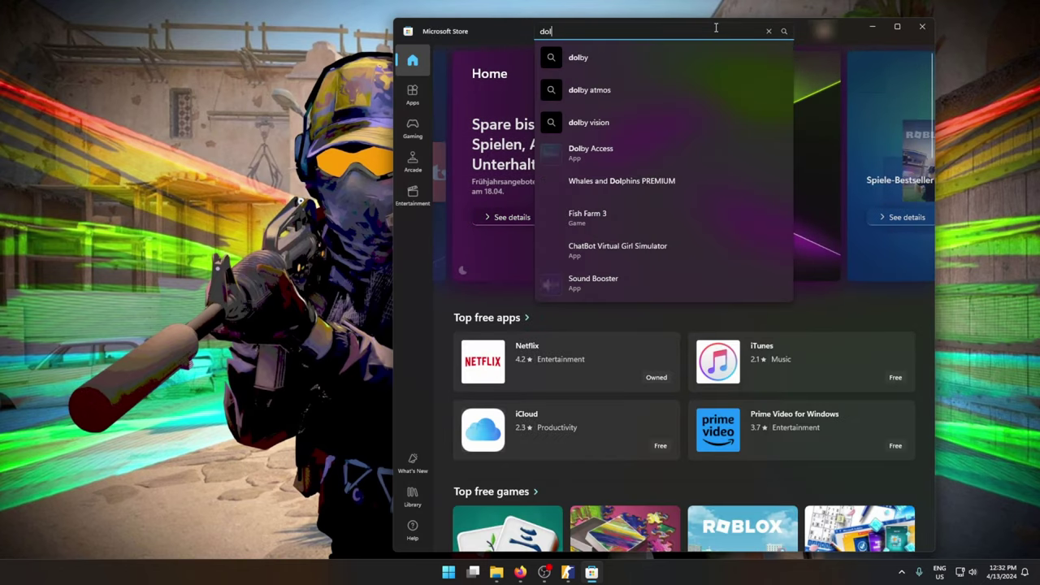
type("by ac")
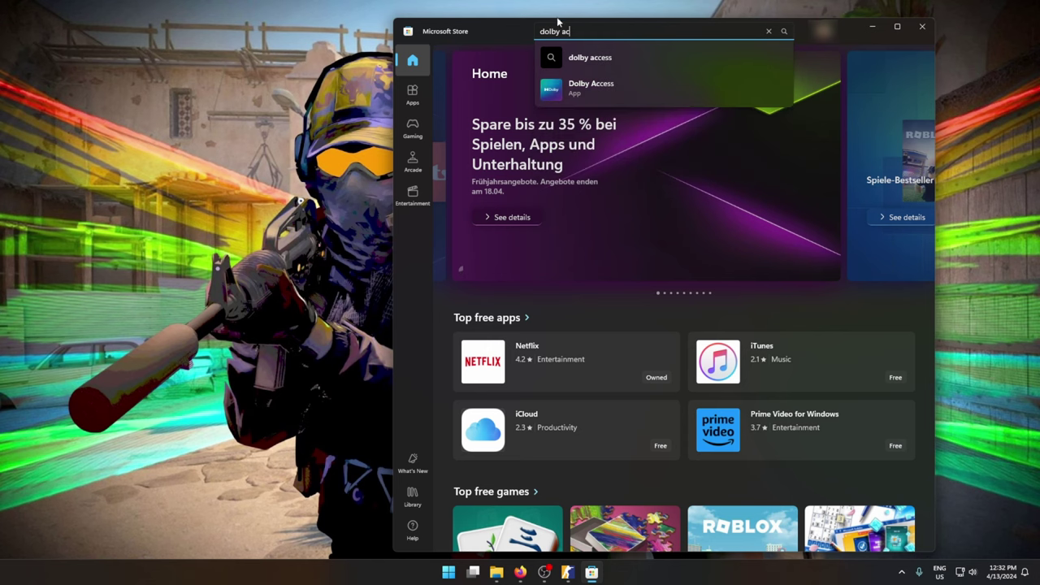
left_click(616, 88)
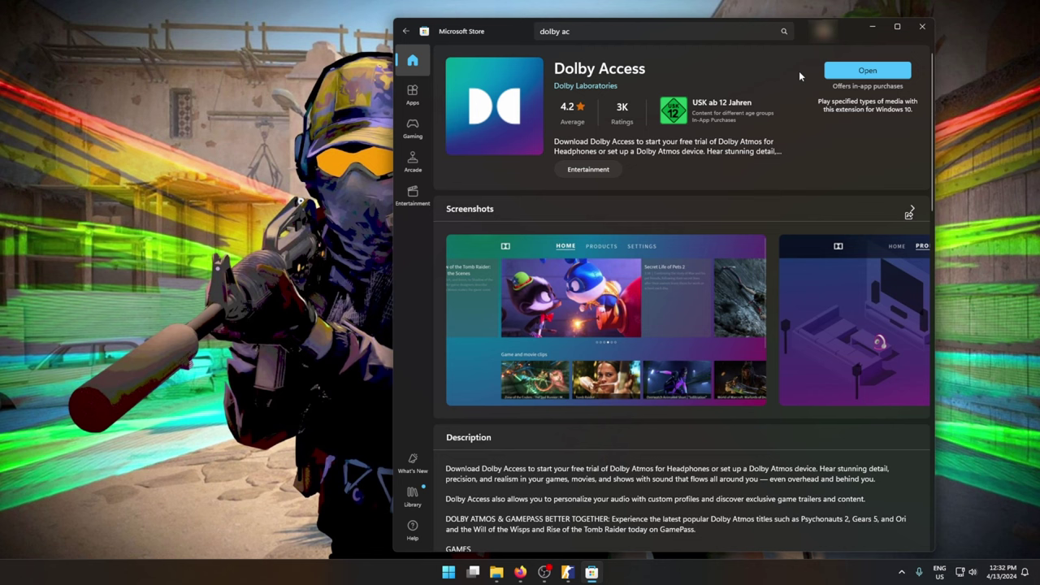
Launch Dolby Access, answer its feedback prompt with Satisfied without leaving a review, and view the Dolby Atmos for Headphones product
left_click(862, 73)
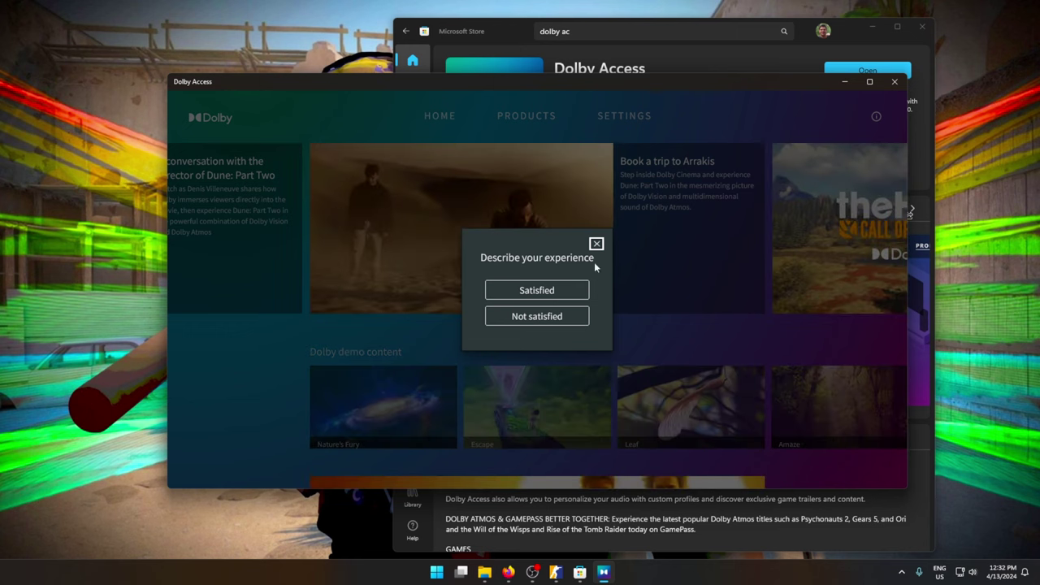
left_click(553, 290)
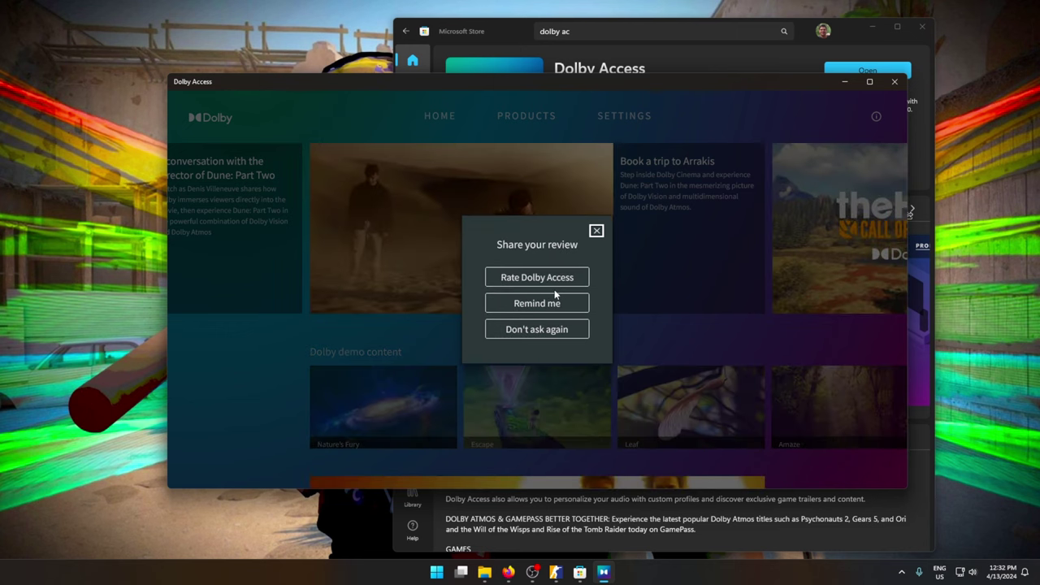
left_click(596, 231)
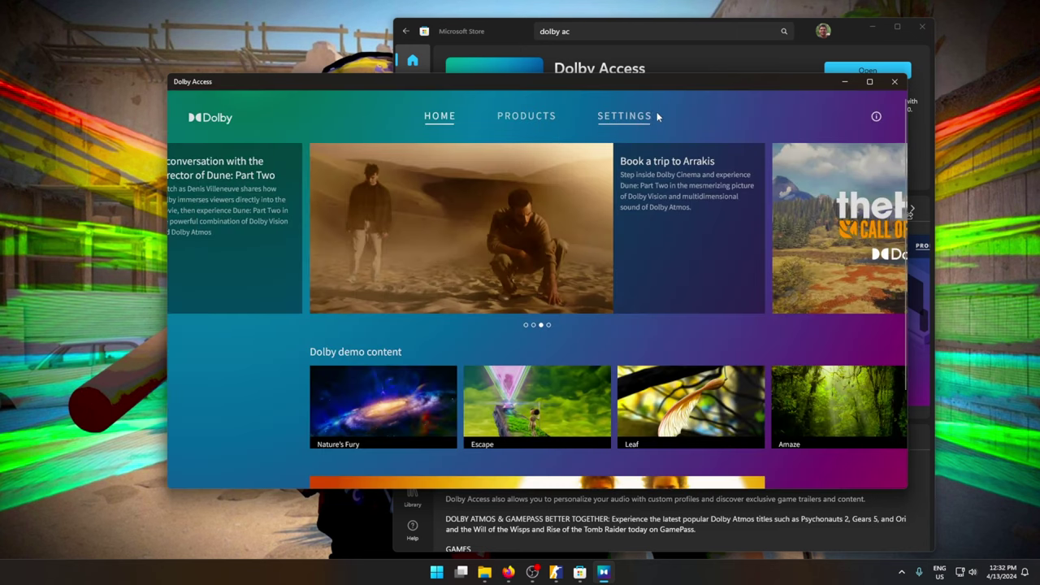
left_click(526, 116)
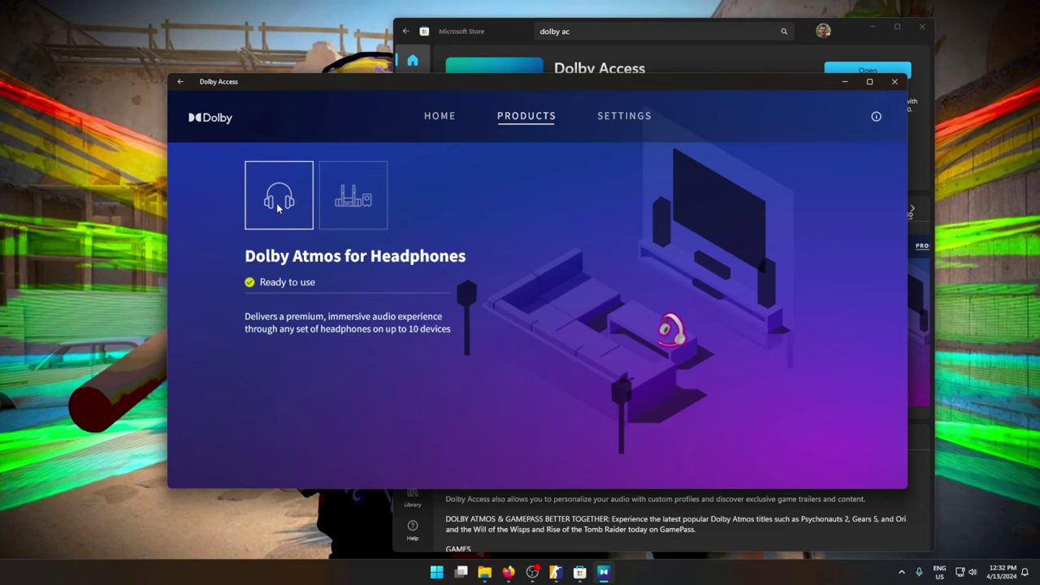
left_click(278, 208)
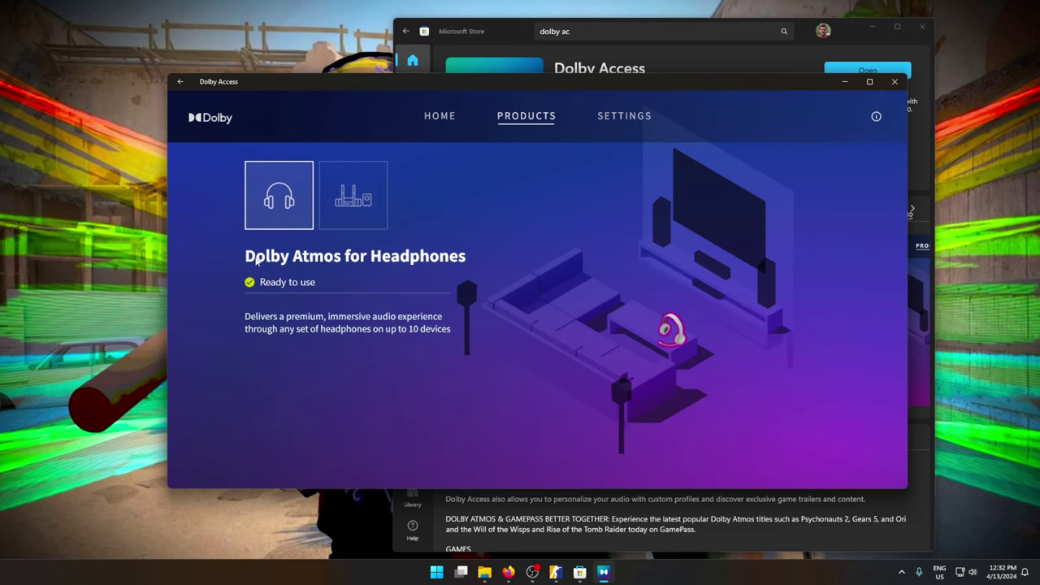
Select the Game profile in the Dolby Access settings, then close Dolby Access and the Microsoft Store
left_click(624, 118)
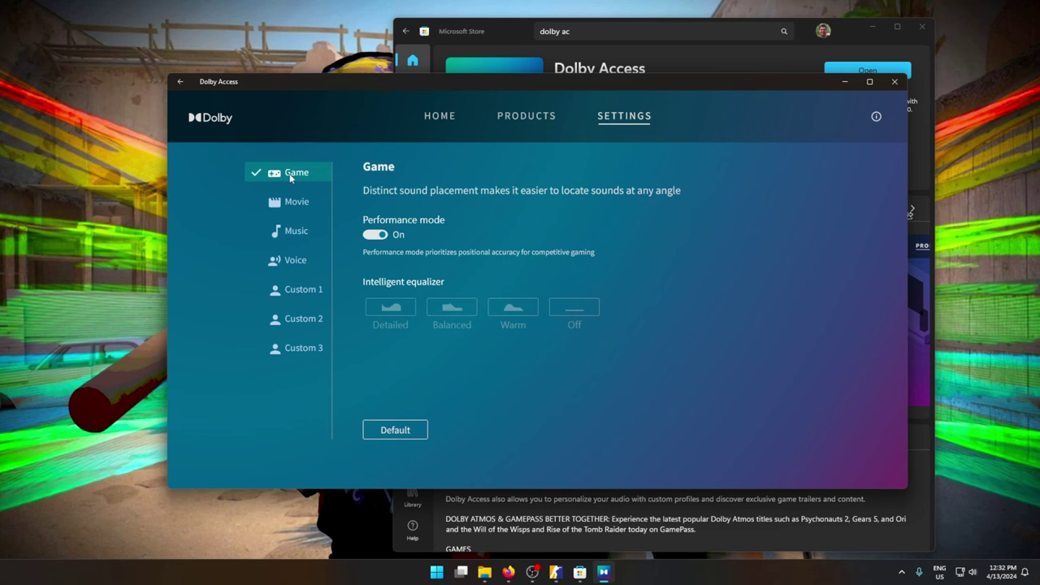
left_click(289, 176)
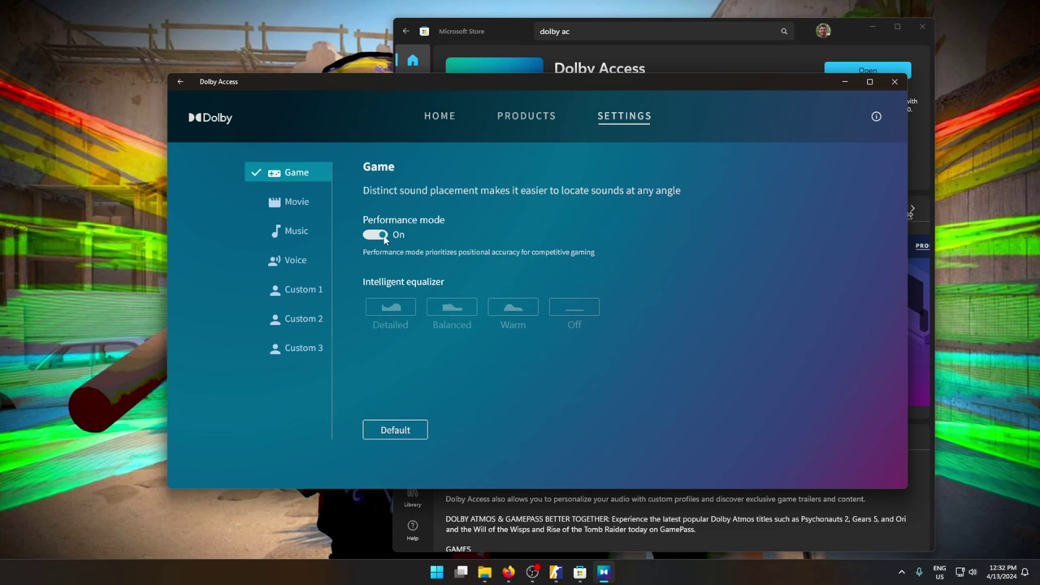
left_click(894, 81)
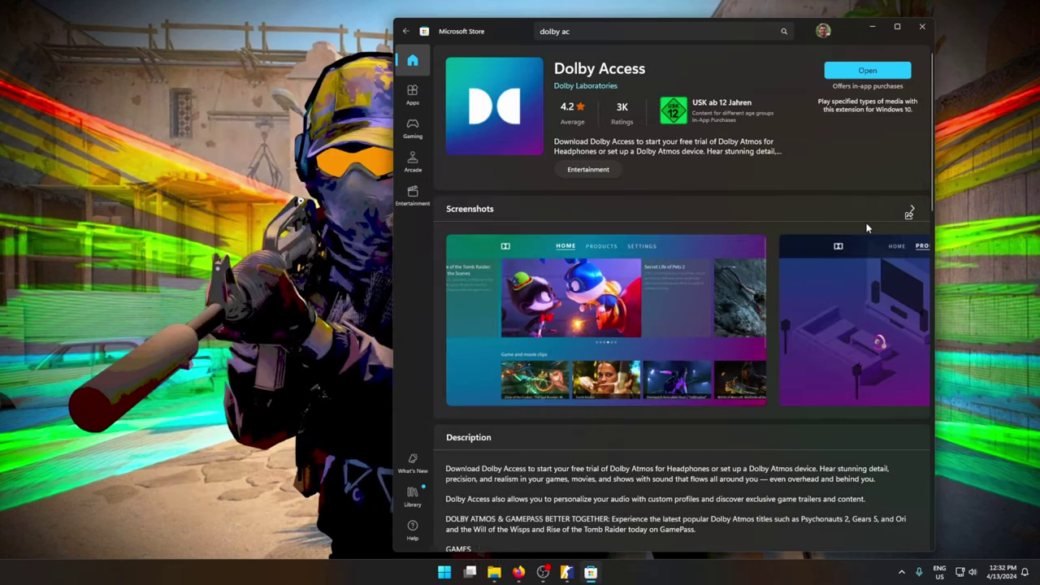
left_click(921, 28)
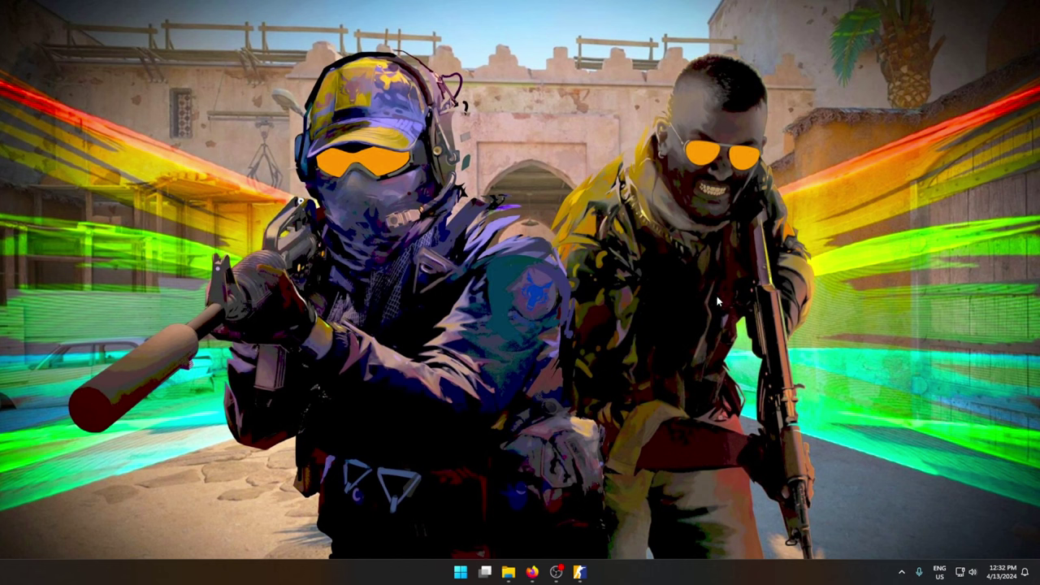